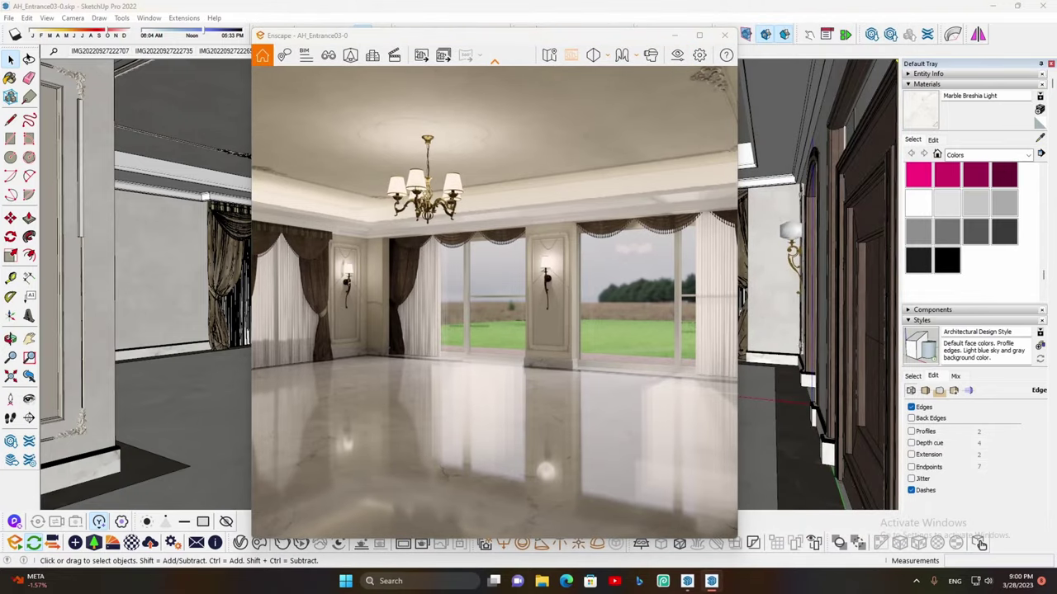
Set the Enscape output resolution to Custom 960 × 640
{"action": "left_click", "coordinate": [699, 55]}
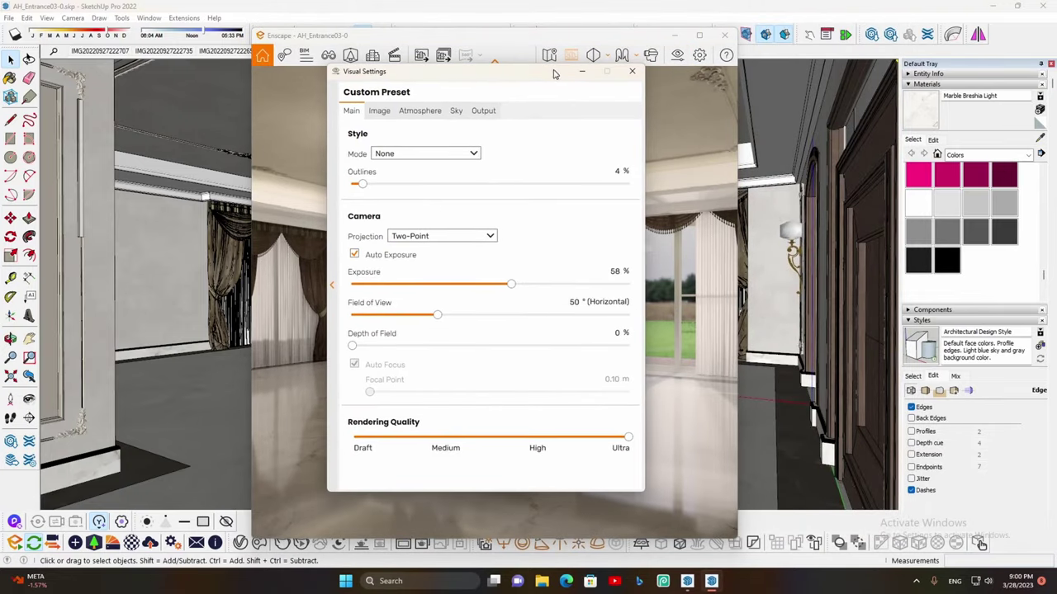
{"action": "left_click", "coordinate": [483, 111]}
{"action": "left_click", "coordinate": [427, 154]}
{"action": "left_click", "coordinate": [408, 227]}
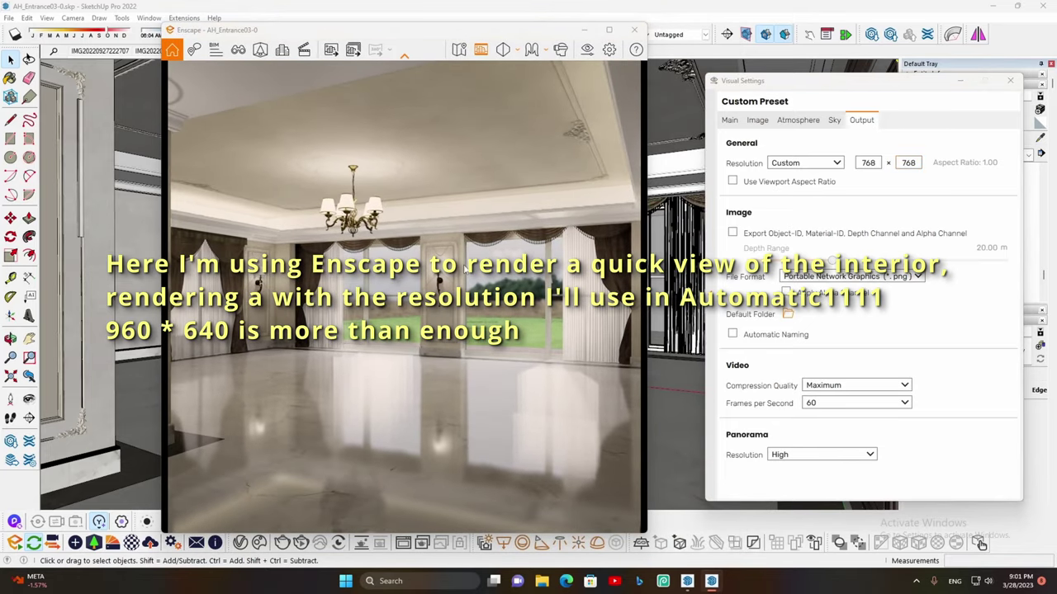
{"action": "double_click", "coordinate": [868, 163]}
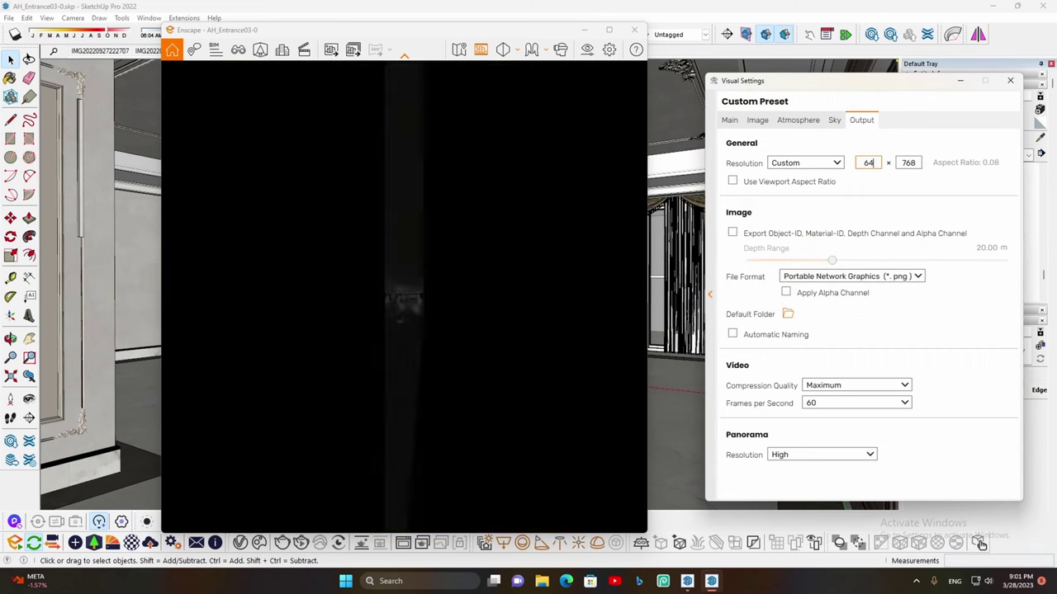
{"action": "type", "text": "640"}
{"action": "type", "text": "960"}
{"action": "key", "text": "Tab"}
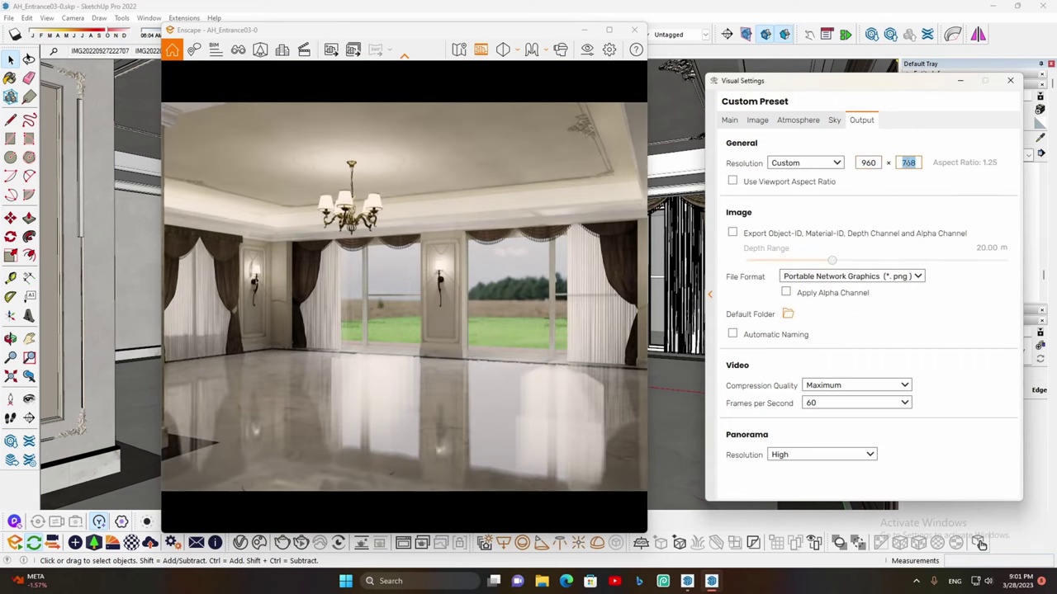
{"action": "type", "text": "640"}
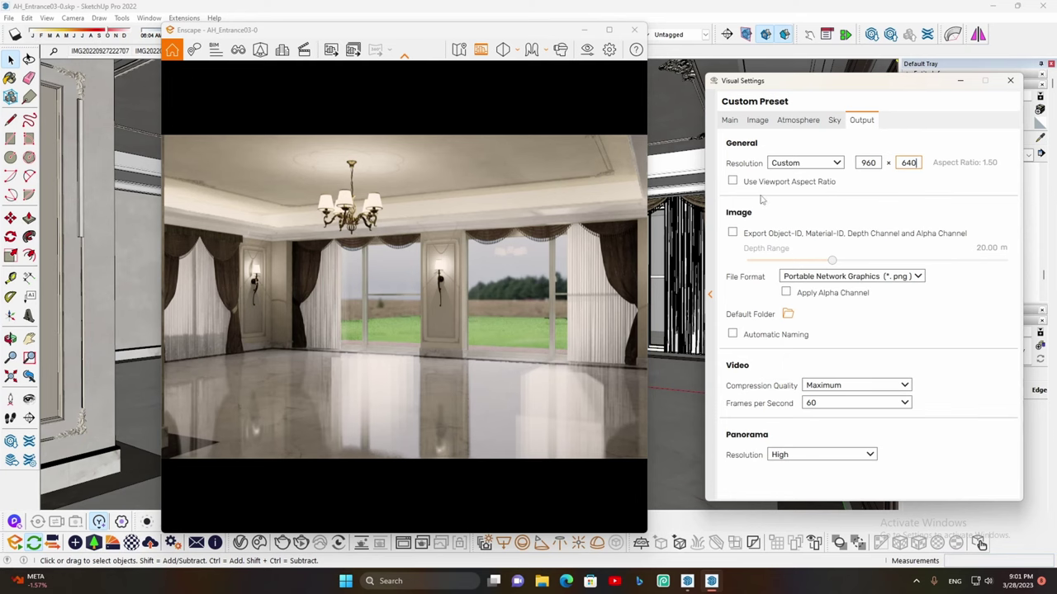
Widen the Main field of view to 55° and turn the camera slightly to reframe the room
{"action": "left_click", "coordinate": [757, 120]}
{"action": "left_click", "coordinate": [729, 120]}
{"action": "left_click_drag", "start_coordinate": [816, 324], "coordinate": [826, 325]}
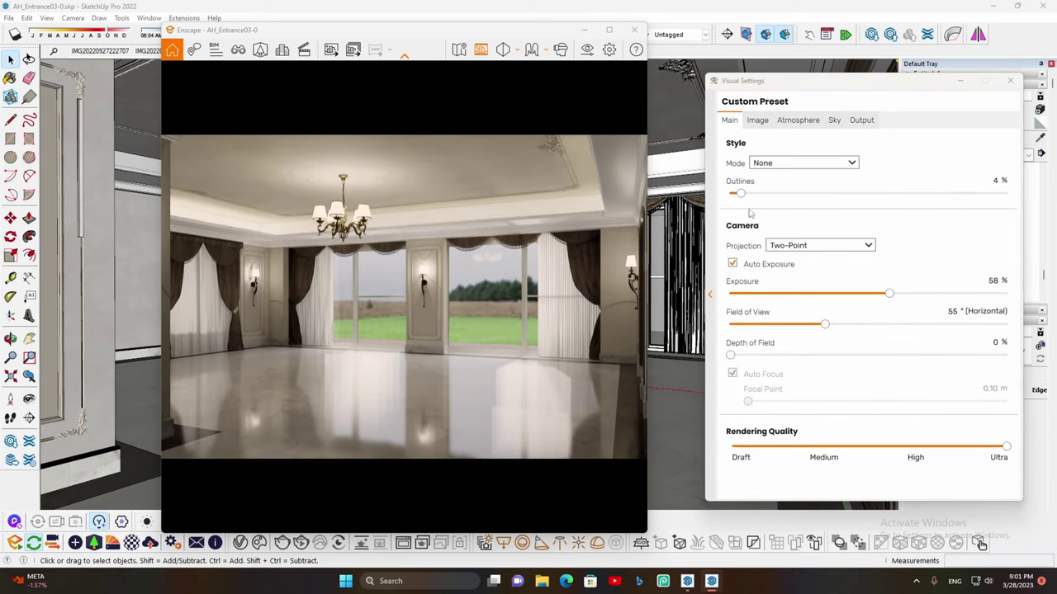
{"action": "left_click_drag", "start_coordinate": [803, 85], "coordinate": [800, 74]}
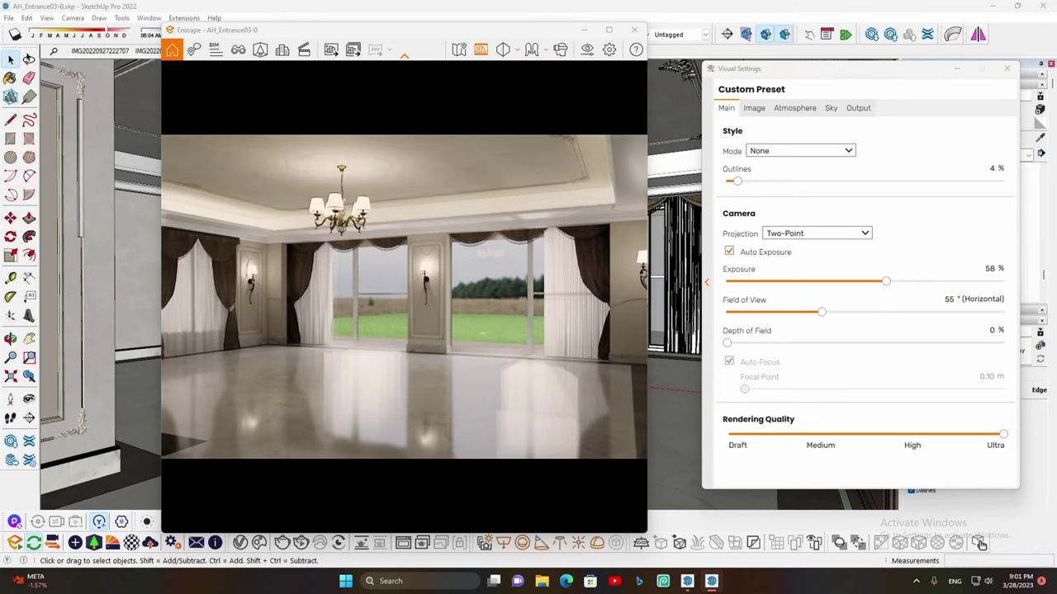
{"action": "left_click_drag", "start_coordinate": [332, 140], "coordinate": [358, 140]}
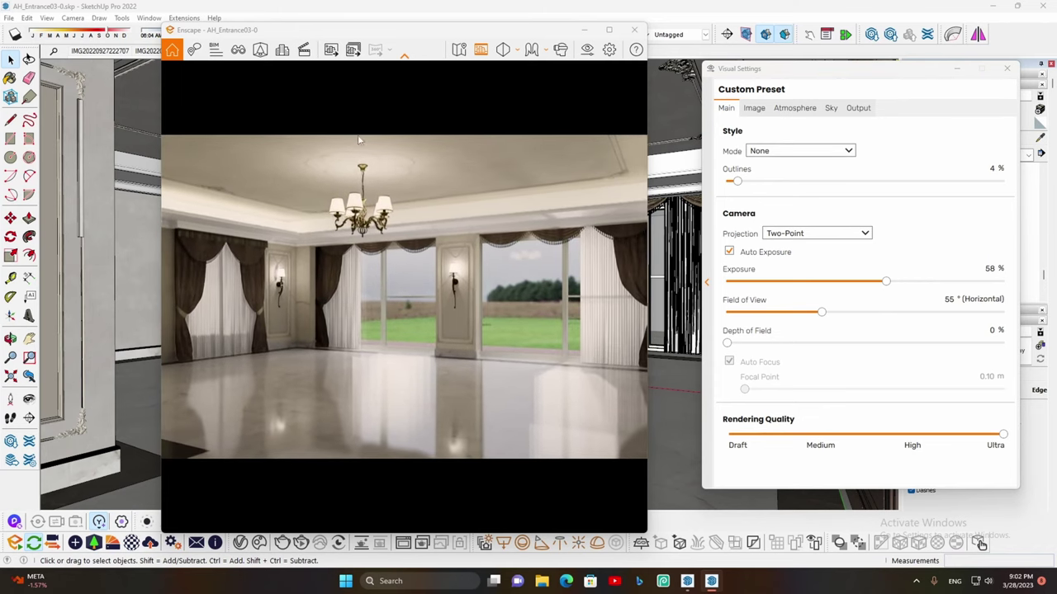
Save the current camera as a new view and capture a screenshot of the render
{"action": "left_click", "coordinate": [236, 49]}
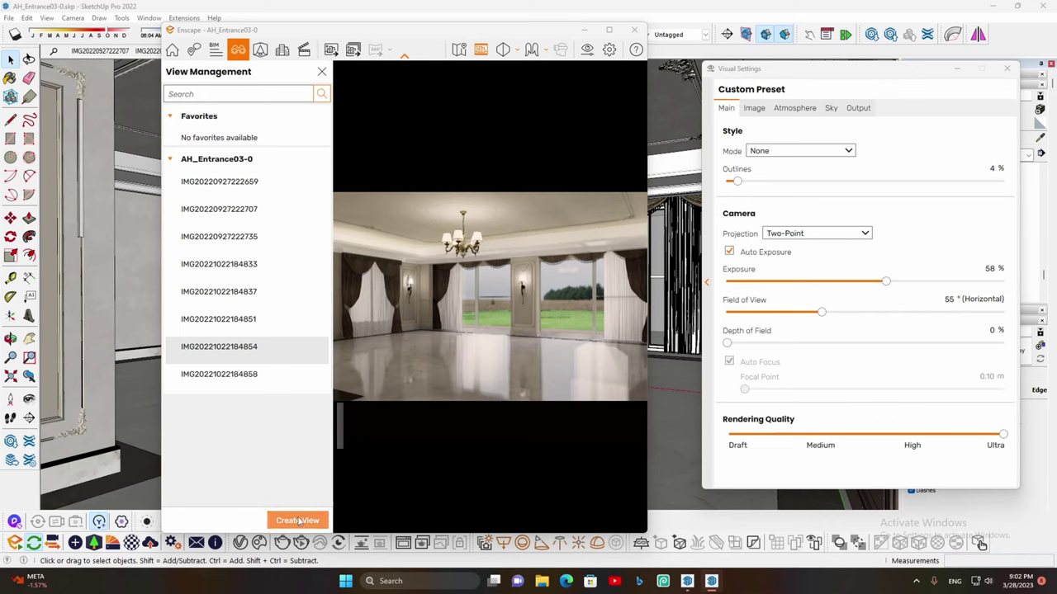
{"action": "left_click", "coordinate": [295, 518]}
{"action": "left_click", "coordinate": [259, 520]}
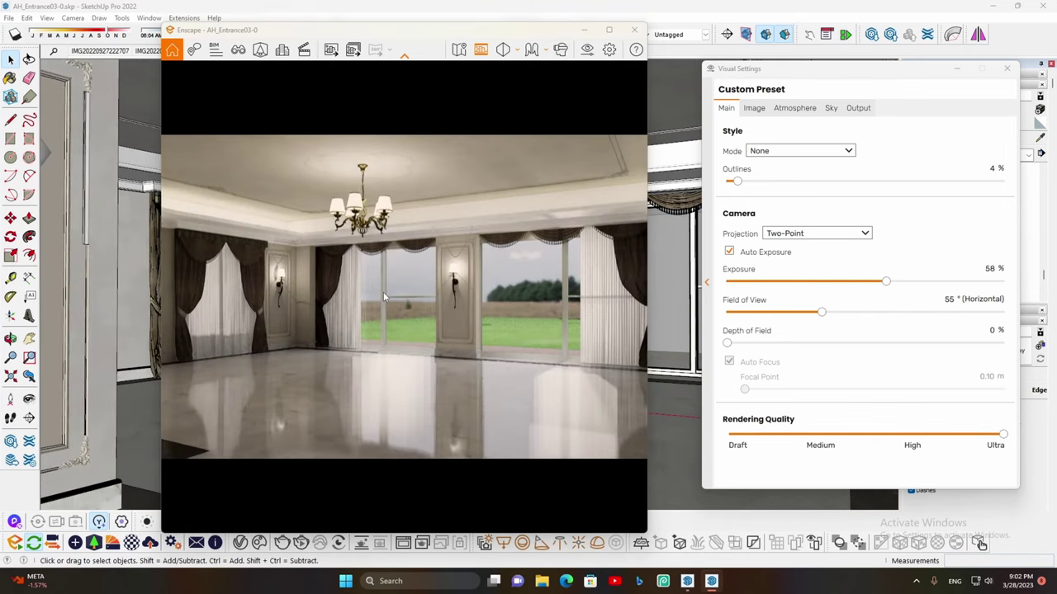
{"action": "left_click", "coordinate": [329, 52]}
{"action": "key", "text": "Return"}
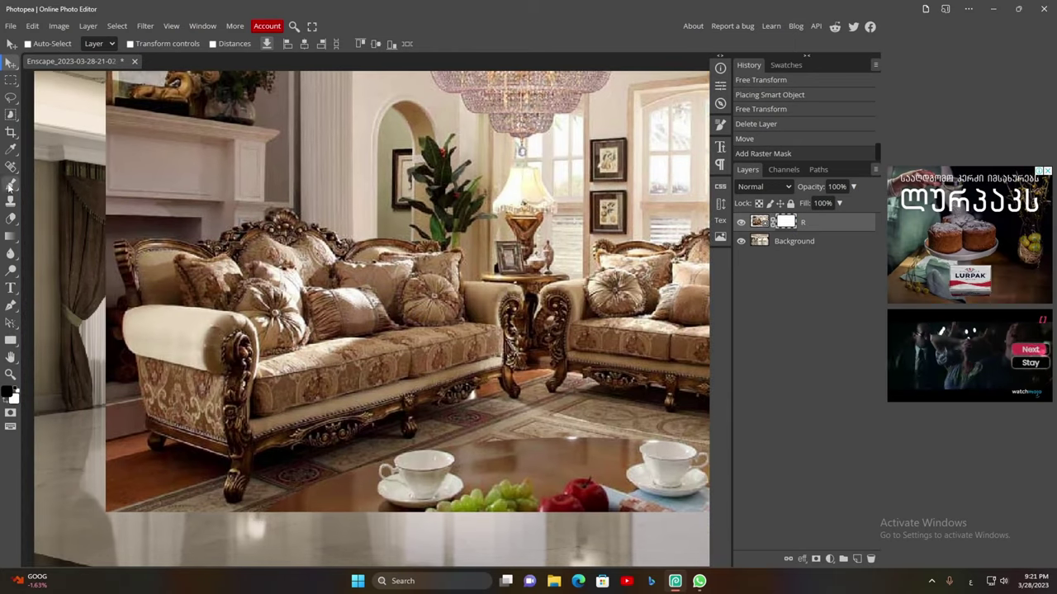
Mask out the background around the sofa and shrink it to fit the room
{"action": "left_click", "coordinate": [10, 185]}
{"action": "mouse_move", "coordinate": [495, 429]}
{"action": "left_mouse_down"}
{"action": "mouse_move", "coordinate": [120, 483]}
{"action": "mouse_move", "coordinate": [115, 437]}
{"action": "mouse_move", "coordinate": [395, 216]}
{"action": "mouse_move", "coordinate": [495, 247]}
{"action": "mouse_move", "coordinate": [520, 276]}
{"action": "mouse_move", "coordinate": [540, 338]}
{"action": "mouse_move", "coordinate": [537, 381]}
{"action": "mouse_move", "coordinate": [432, 424]}
{"action": "left_mouse_up"}
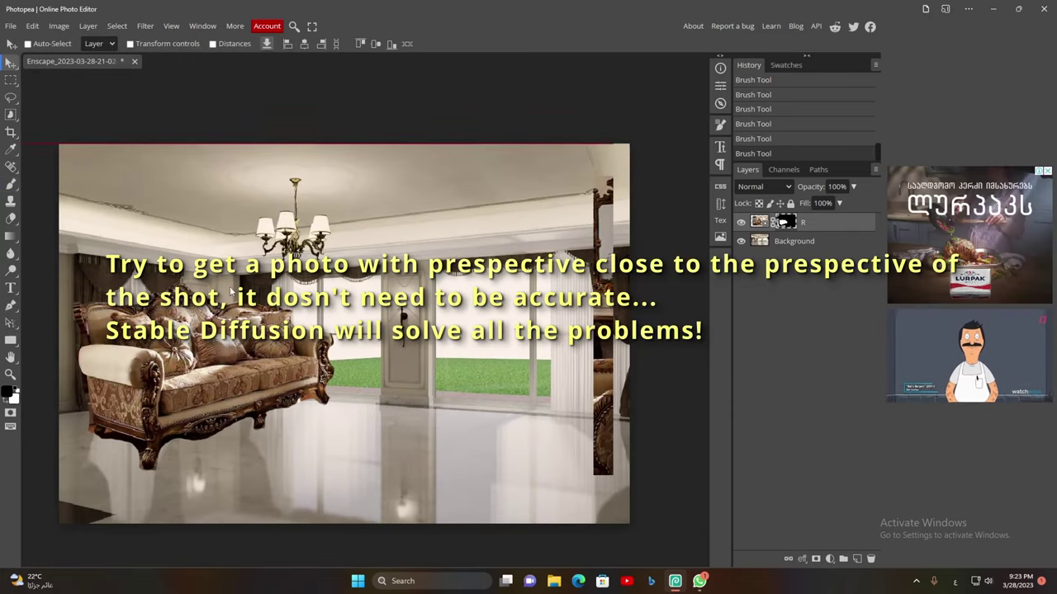
{"action": "key", "text": "ctrl+t"}
{"action": "left_click_drag", "start_coordinate": [351, 474], "coordinate": [262, 436]}
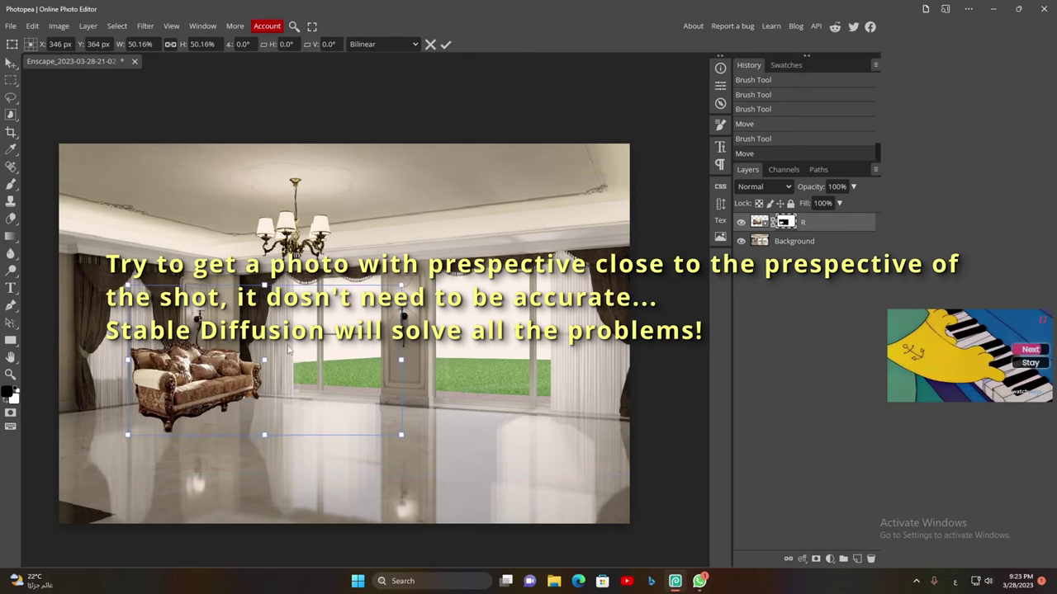
{"action": "key", "text": "Return"}
Duplicate the sofa layer, mask the copy, and remove the original layer's mask
{"action": "left_click_drag", "start_coordinate": [784, 222], "coordinate": [861, 559]}
{"action": "left_click", "coordinate": [816, 558]}
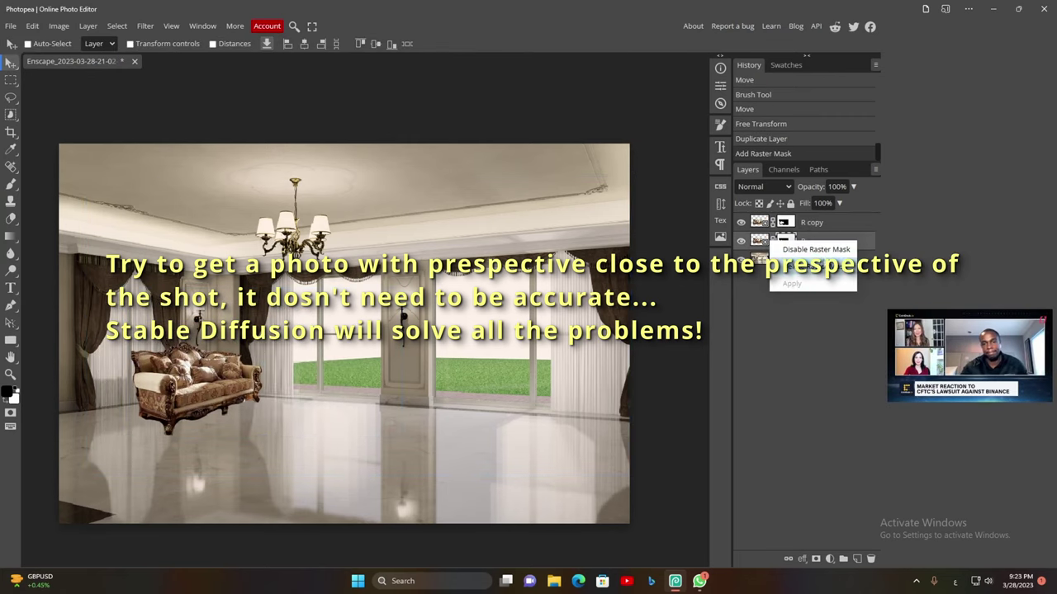
{"action": "right_click", "coordinate": [770, 239]}
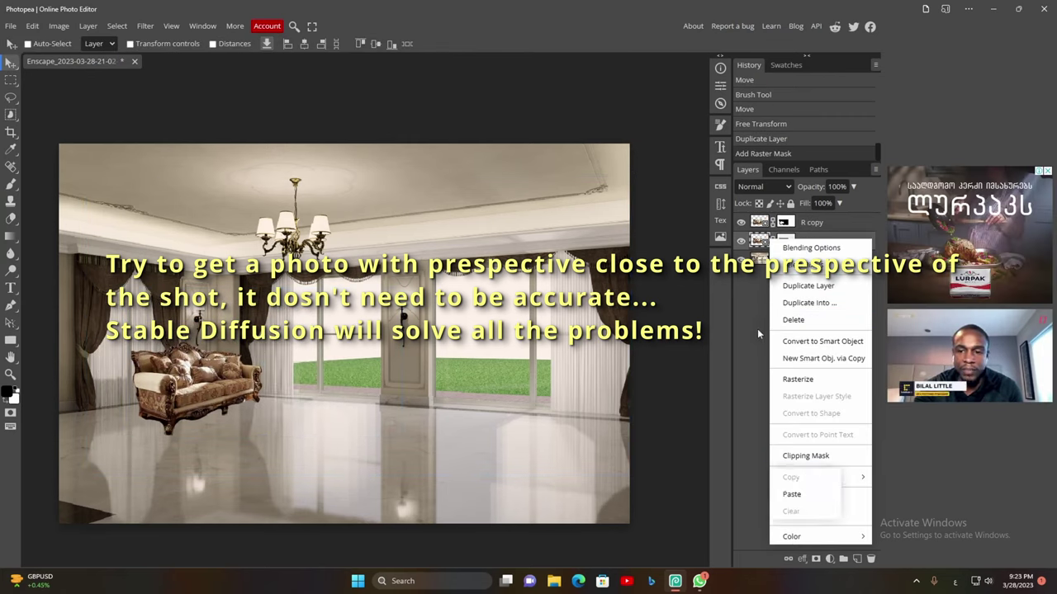
{"action": "left_click", "coordinate": [793, 320]}
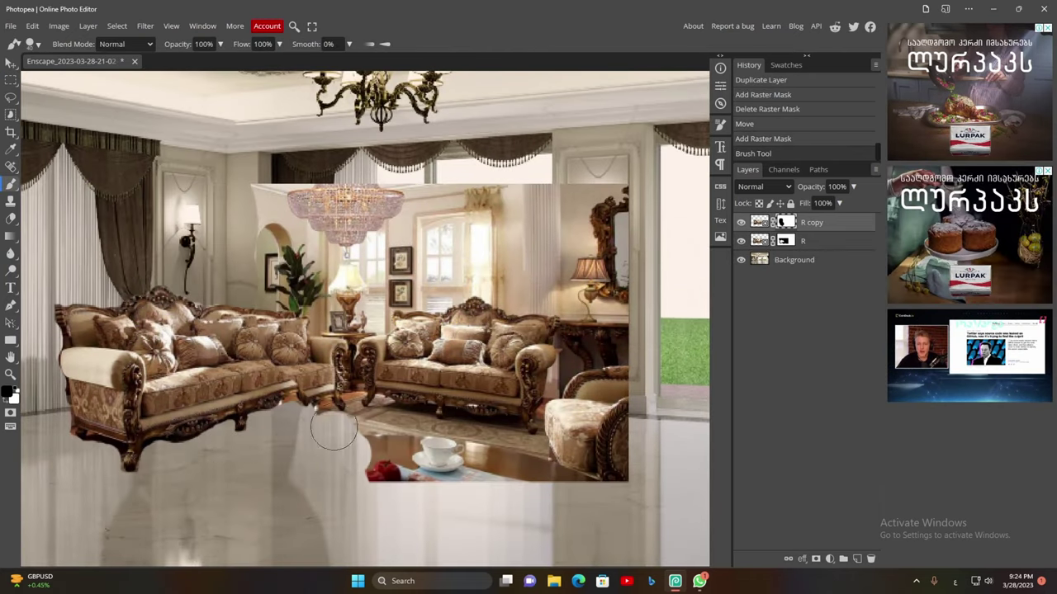
Hide the coffee table below the sofa and nudge the left sofa into place
{"action": "mouse_move", "coordinate": [314, 433]}
{"action": "left_mouse_down"}
{"action": "mouse_move", "coordinate": [491, 443]}
{"action": "mouse_move", "coordinate": [258, 221]}
{"action": "mouse_move", "coordinate": [354, 314]}
{"action": "mouse_move", "coordinate": [484, 184]}
{"action": "mouse_move", "coordinate": [682, 404]}
{"action": "left_mouse_up"}
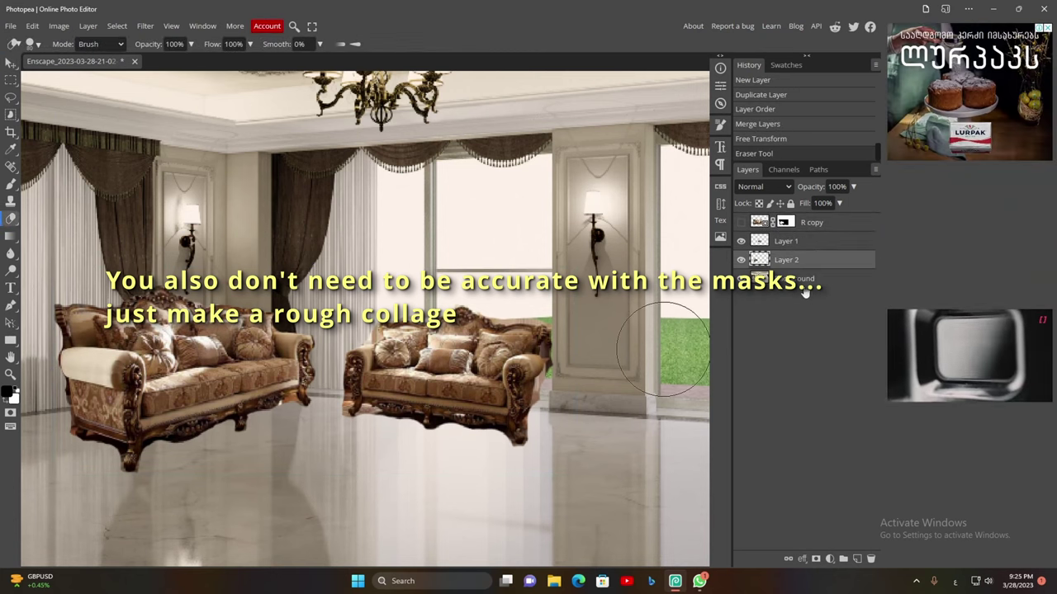
{"action": "key", "text": "ctrl+t"}
{"action": "left_click_drag", "start_coordinate": [172, 359], "coordinate": [176, 349]}
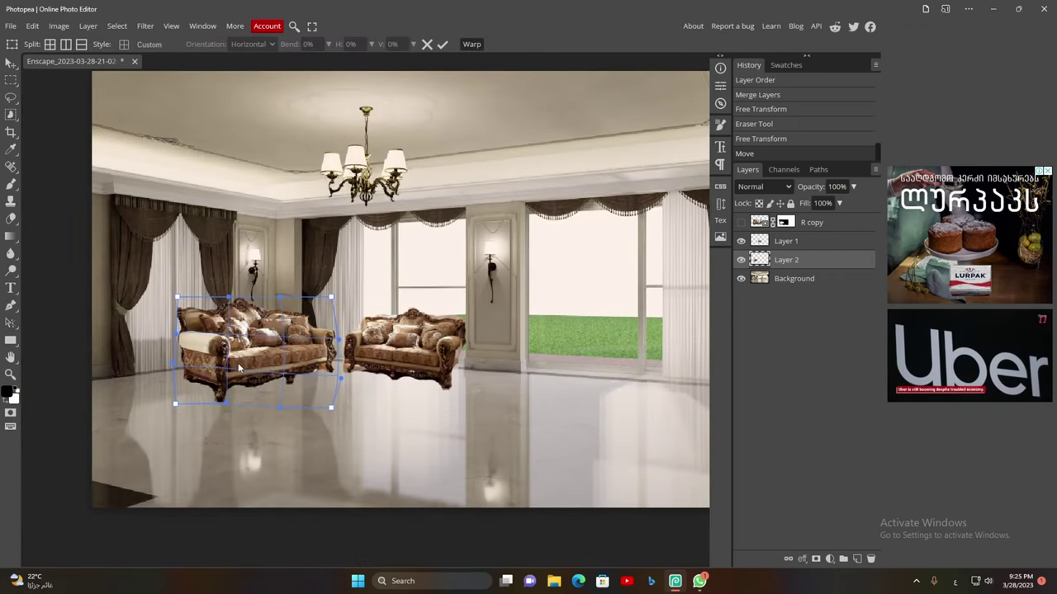
{"action": "left_click", "coordinate": [442, 44]}
Reshape the right sofa to the floor perspective, then begin warping the left sofa
{"action": "left_click", "coordinate": [426, 357], "text": "ctrl"}
{"action": "key", "text": "ctrl+t"}
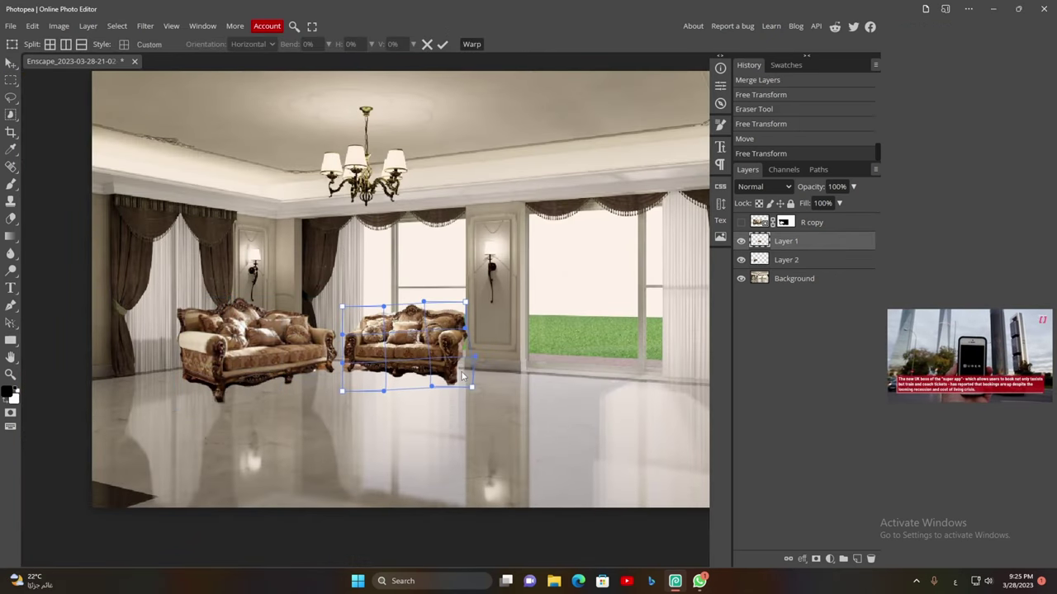
{"action": "left_click_drag", "start_coordinate": [462, 388], "coordinate": [464, 381]}
{"action": "left_click", "coordinate": [442, 44]}
{"action": "left_click", "coordinate": [266, 351]}
{"action": "key", "text": "ctrl+t"}
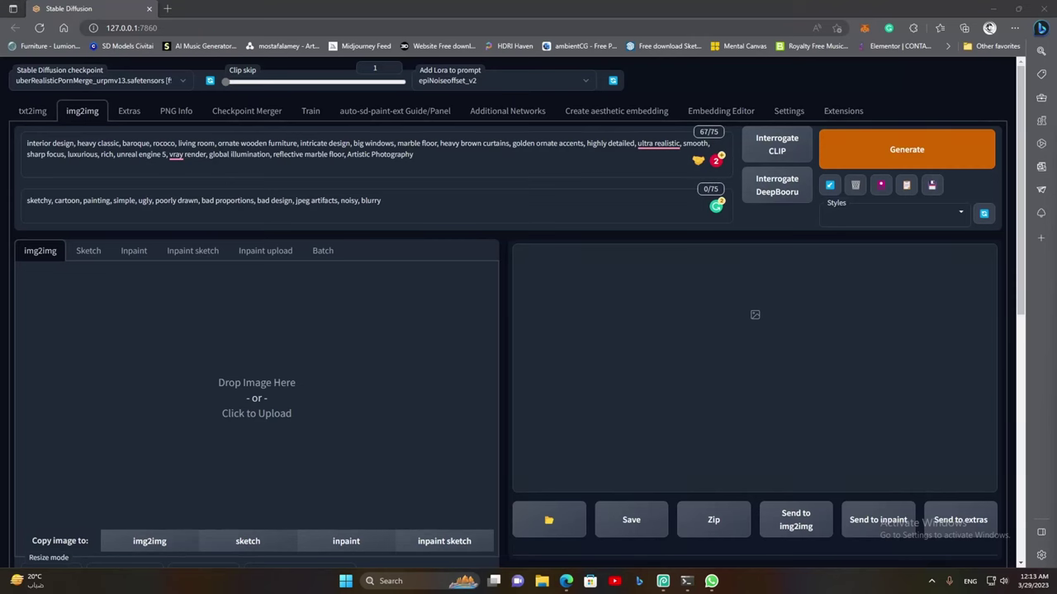
Set the img2img output width to 960
{"action": "scroll", "coordinate": [304, 426], "scroll_direction": "down", "scroll_amount": 5}
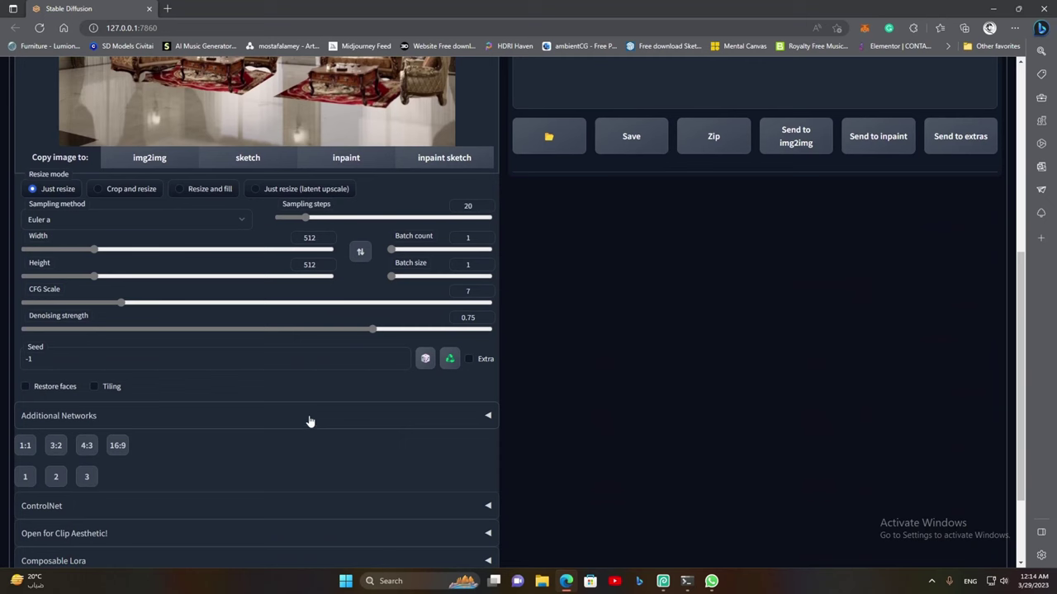
{"action": "left_click", "coordinate": [160, 251]}
{"action": "left_click_drag", "start_coordinate": [160, 252], "coordinate": [166, 250]}
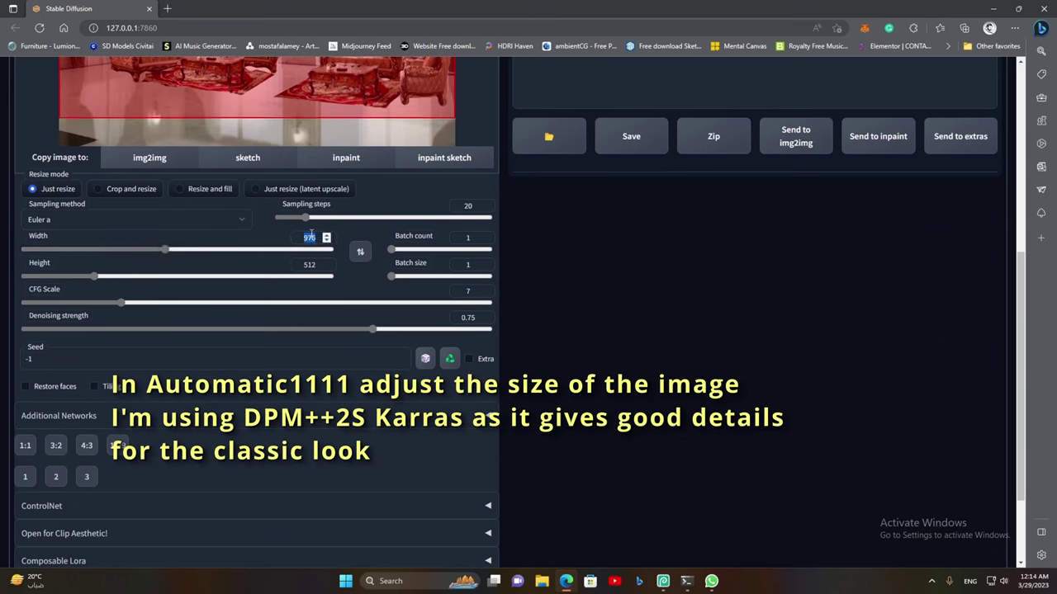
{"action": "type", "text": "960"}
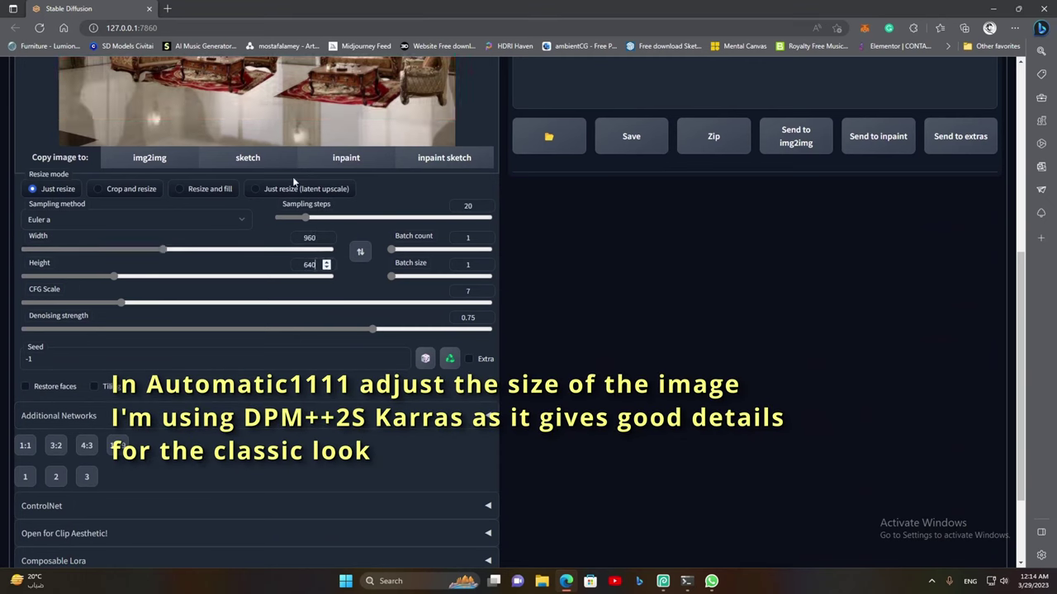
Choose the DPM++ 2S a Karras sampler with 30 sampling steps
{"action": "left_click", "coordinate": [132, 219]}
{"action": "left_click", "coordinate": [55, 394]}
{"action": "left_click", "coordinate": [140, 220]}
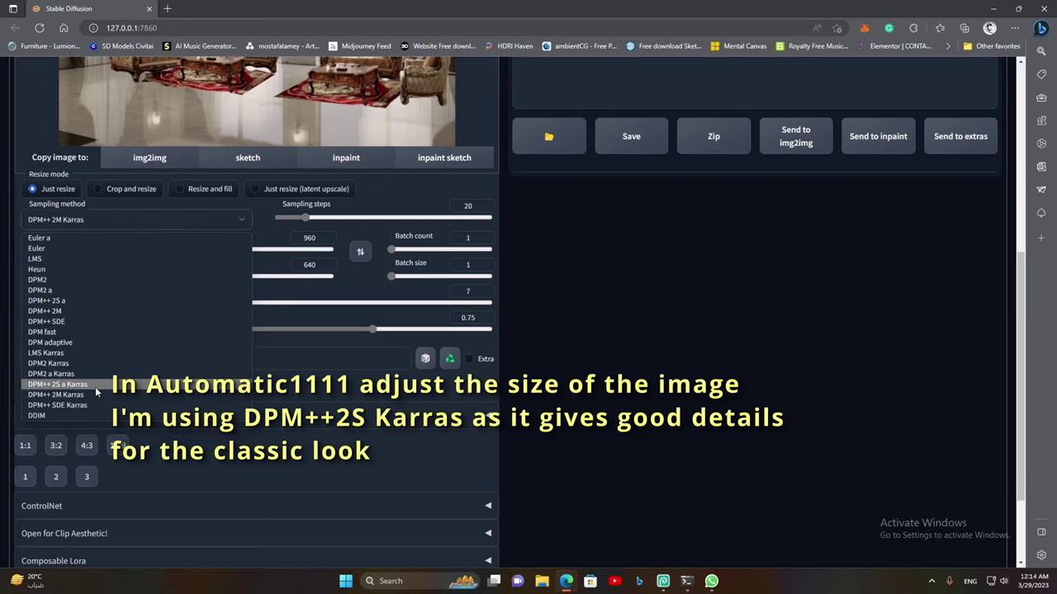
{"action": "left_click", "coordinate": [58, 385]}
{"action": "left_click_drag", "start_coordinate": [306, 217], "coordinate": [321, 217]}
Expand the ControlNet settings panel to Control Model - 0
{"action": "scroll", "coordinate": [50, 402], "scroll_direction": "down", "scroll_amount": 3}
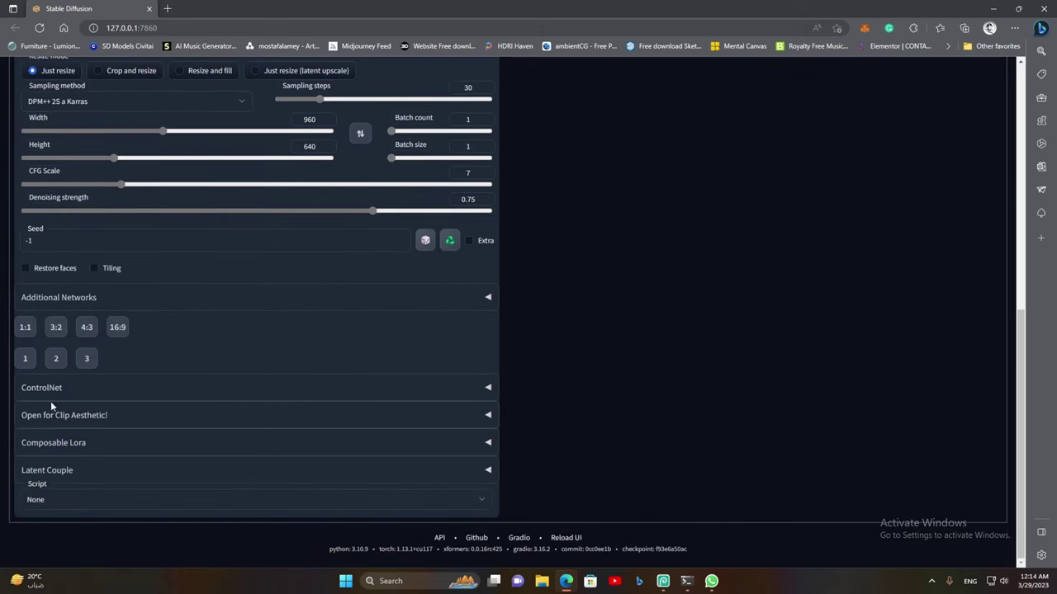
{"action": "left_click", "coordinate": [51, 400]}
{"action": "scroll", "coordinate": [63, 385], "scroll_direction": "down", "scroll_amount": 2}
{"action": "scroll", "coordinate": [52, 317], "scroll_direction": "down", "scroll_amount": 2}
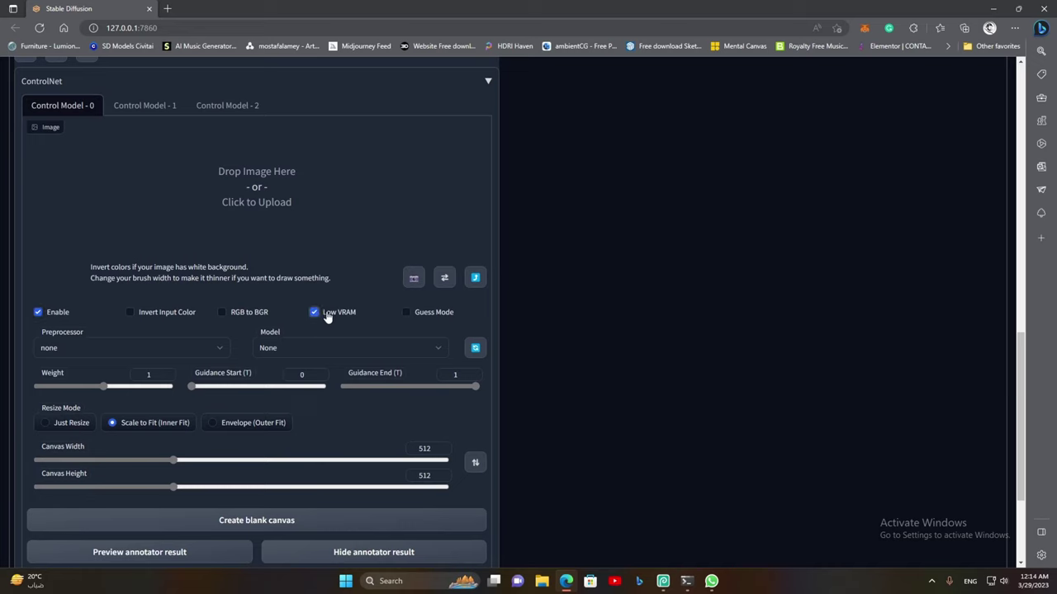
Load the room render into Control Model 0 with the hed preprocessor and control_sd15_hed model
{"action": "left_click", "coordinate": [132, 347]}
{"action": "left_click", "coordinate": [135, 378]}
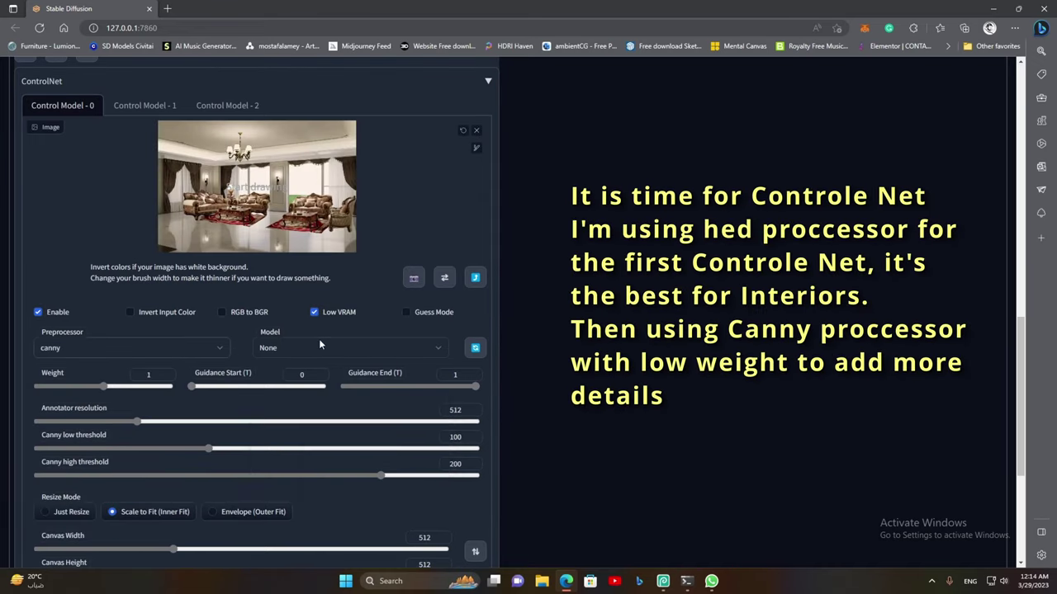
{"action": "left_click", "coordinate": [321, 348]}
{"action": "left_click", "coordinate": [165, 348]}
{"action": "left_click", "coordinate": [58, 407]}
{"action": "left_click", "coordinate": [320, 348]}
{"action": "left_click", "coordinate": [339, 393]}
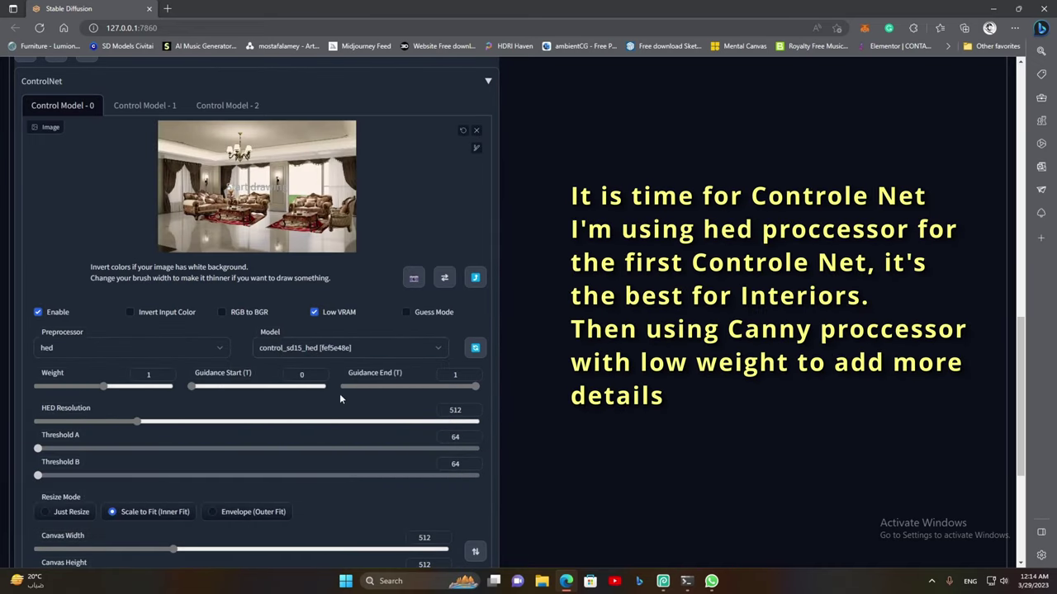
Give the hed unit a 960 × 640 canvas and cut its guidance end to about 0.5
{"action": "scroll", "coordinate": [538, 350], "scroll_direction": "down", "scroll_amount": 1}
{"action": "left_click_drag", "start_coordinate": [174, 473], "coordinate": [288, 476]}
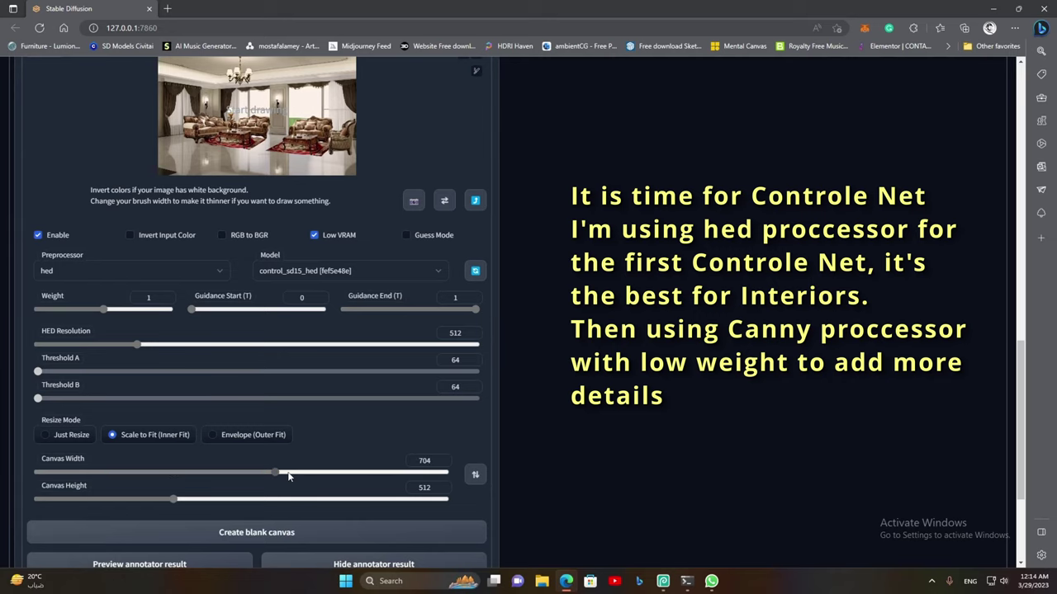
{"action": "left_click_drag", "start_coordinate": [173, 498], "coordinate": [241, 498]}
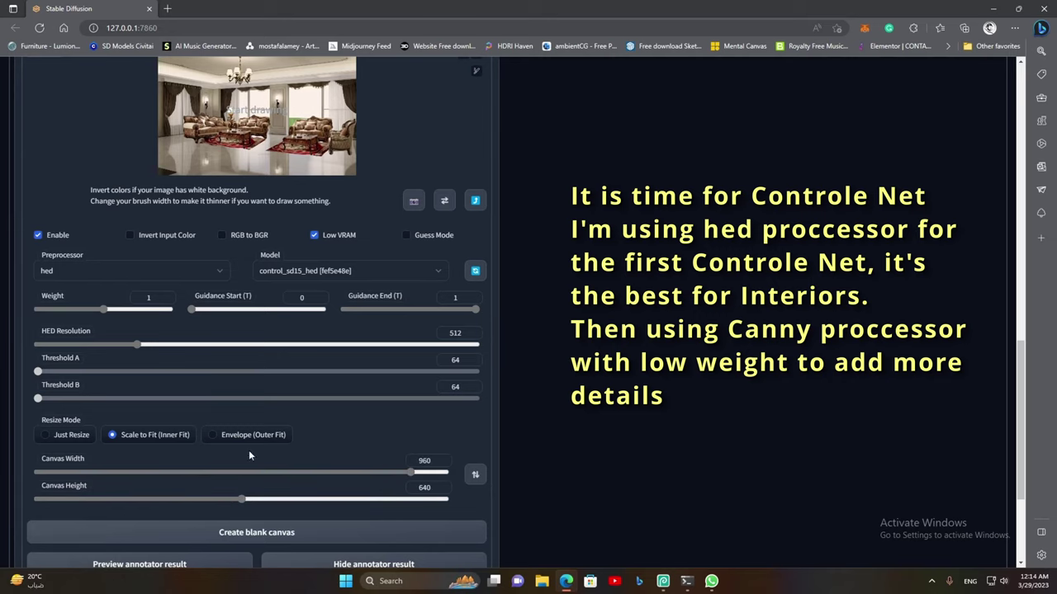
{"action": "type", "text": "960"}
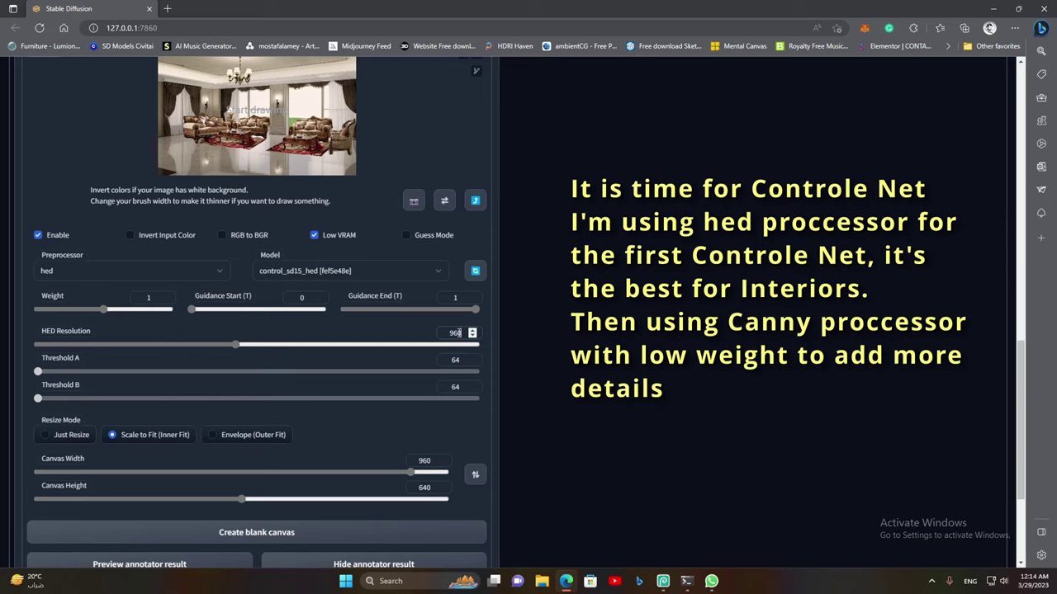
{"action": "left_click_drag", "start_coordinate": [476, 308], "coordinate": [407, 311]}
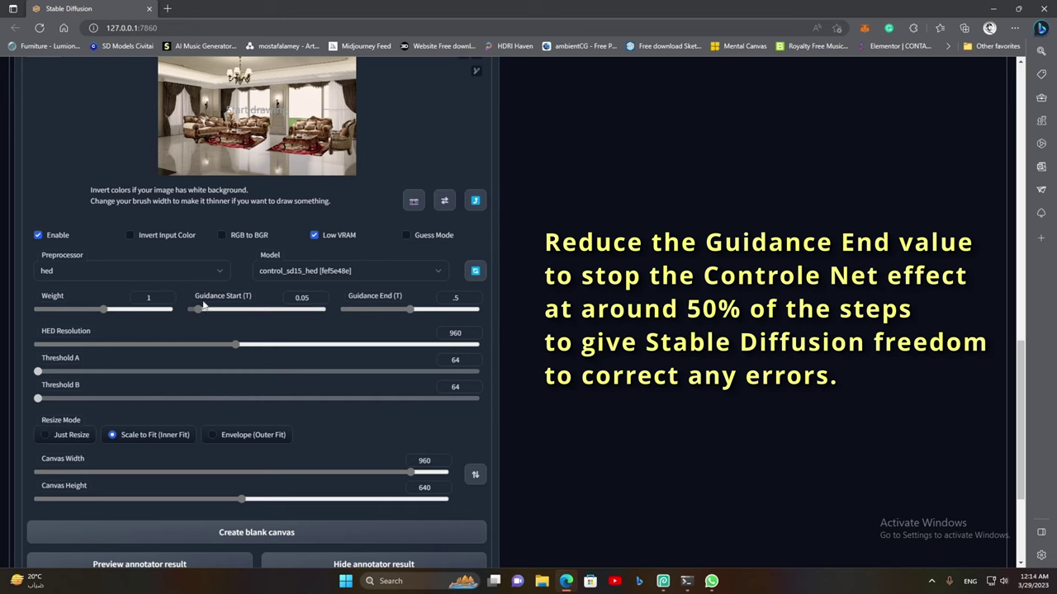
Load the room image into Control Model 1 with the canny preprocessor and control_sd15_canny model
{"action": "scroll", "coordinate": [135, 104], "scroll_direction": "up", "scroll_amount": 1}
{"action": "left_click", "coordinate": [135, 105]}
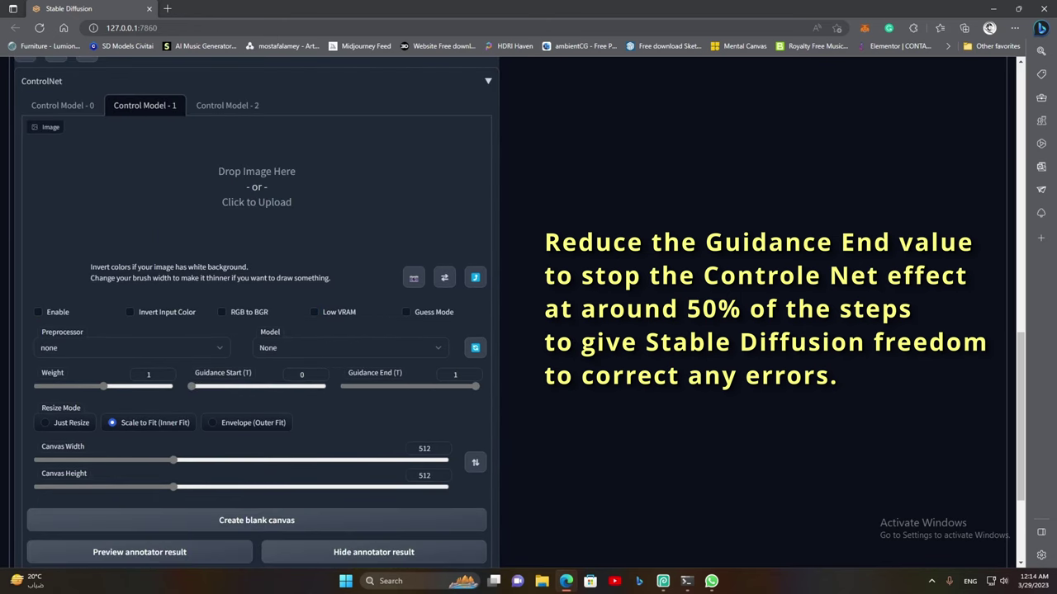
{"action": "left_click_drag", "start_coordinate": [281, 211], "coordinate": [257, 186]}
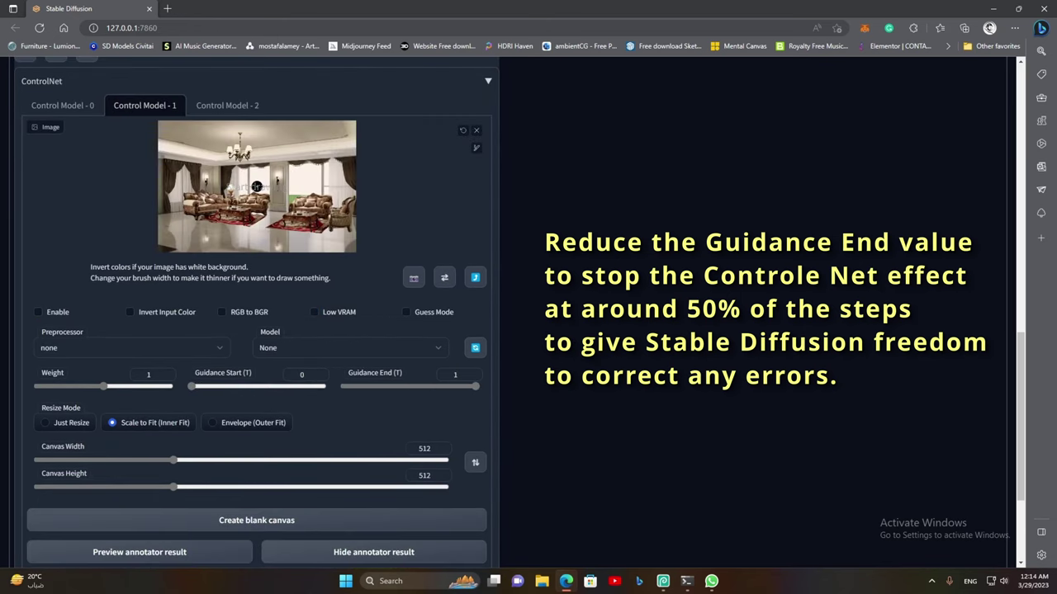
{"action": "left_click", "coordinate": [199, 352]}
{"action": "left_click", "coordinate": [89, 382]}
{"action": "left_click", "coordinate": [285, 347]}
{"action": "left_click", "coordinate": [264, 379]}
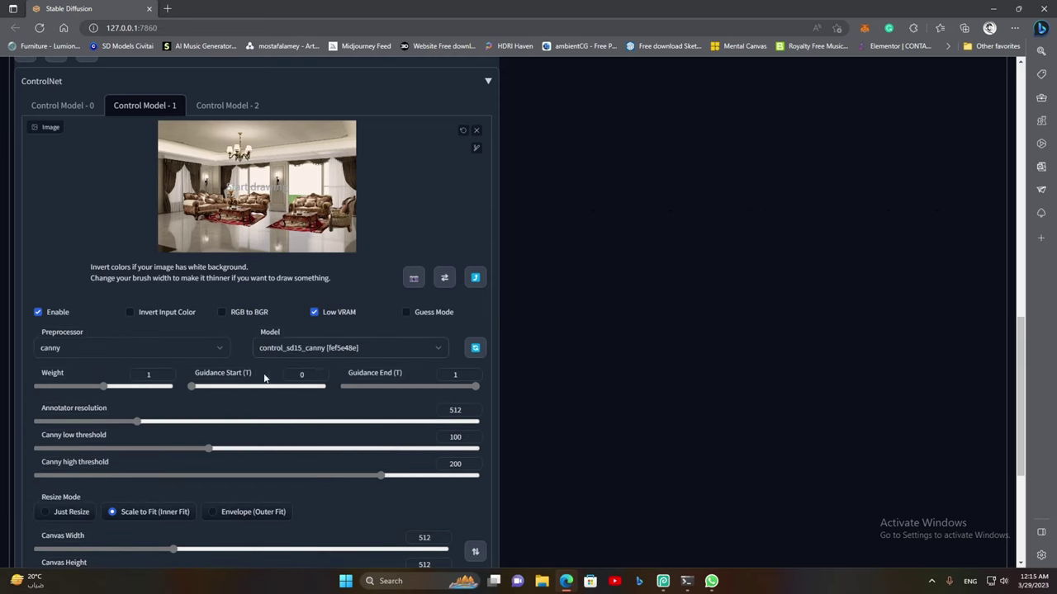
Set the canny unit's weight to 0.5 and its guidance range to 0.05–0.5
{"action": "left_click_drag", "start_coordinate": [67, 387], "coordinate": [70, 387]}
{"action": "left_click", "coordinate": [194, 387]}
{"action": "left_click", "coordinate": [197, 386]}
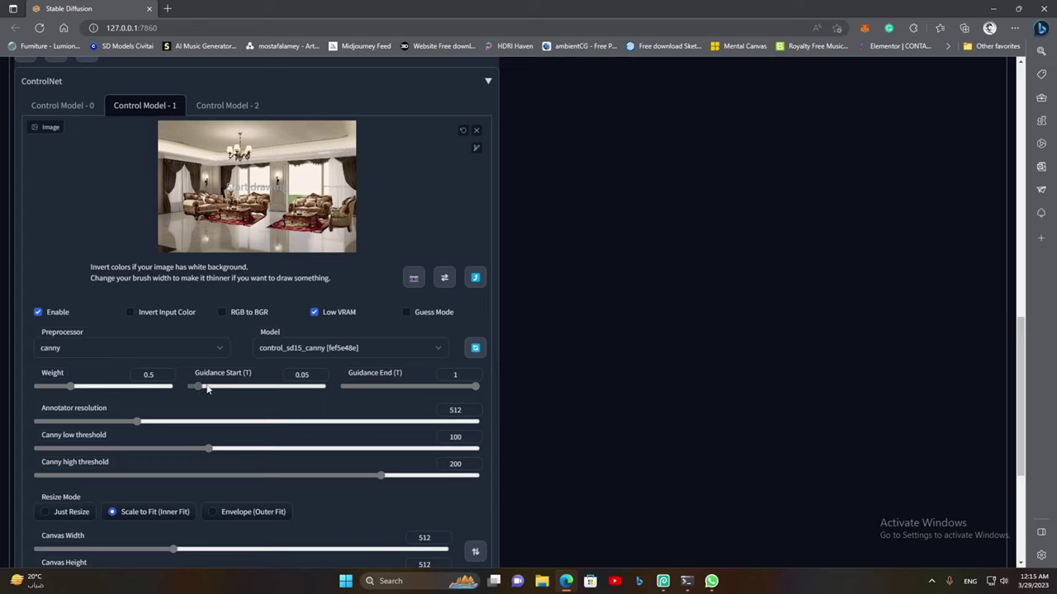
{"action": "left_click", "coordinate": [412, 391]}
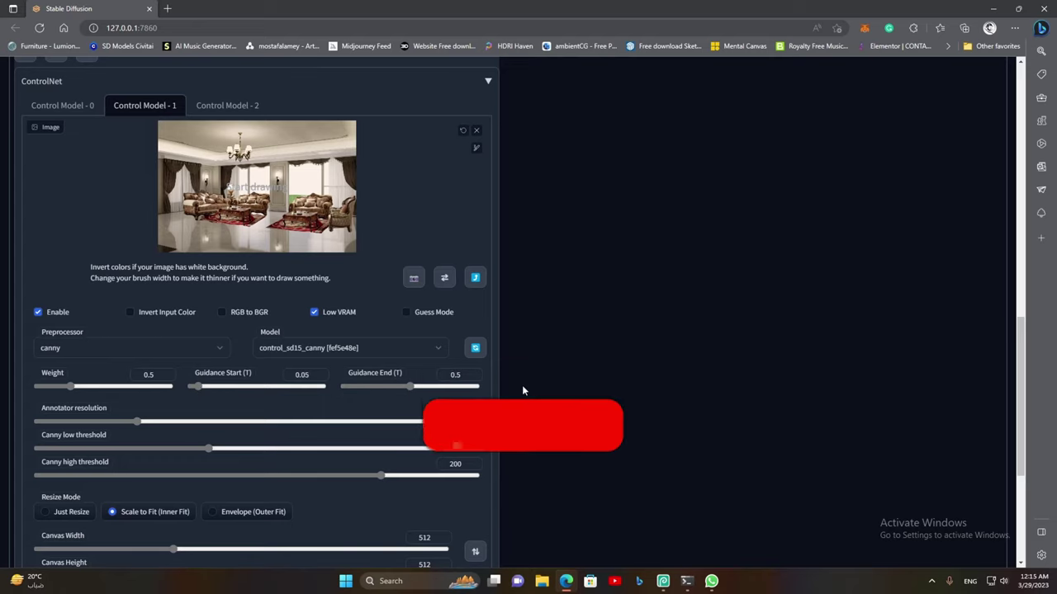
Give the canny unit a 960 × 640 canvas and 960 resolution
{"action": "scroll", "coordinate": [291, 468], "scroll_direction": "down", "scroll_amount": 1}
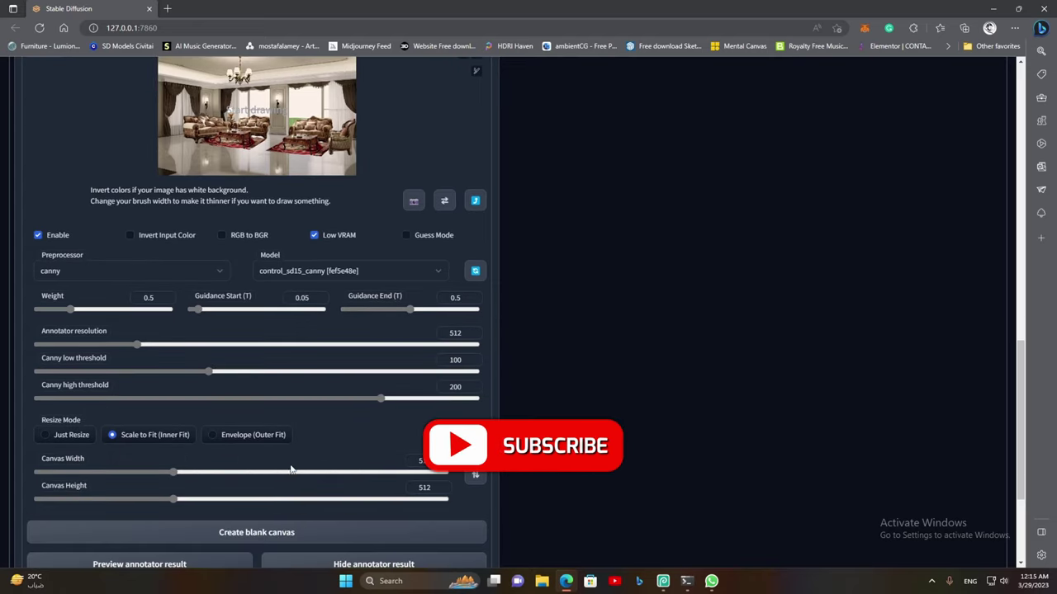
{"action": "left_click_drag", "start_coordinate": [291, 469], "coordinate": [410, 472]}
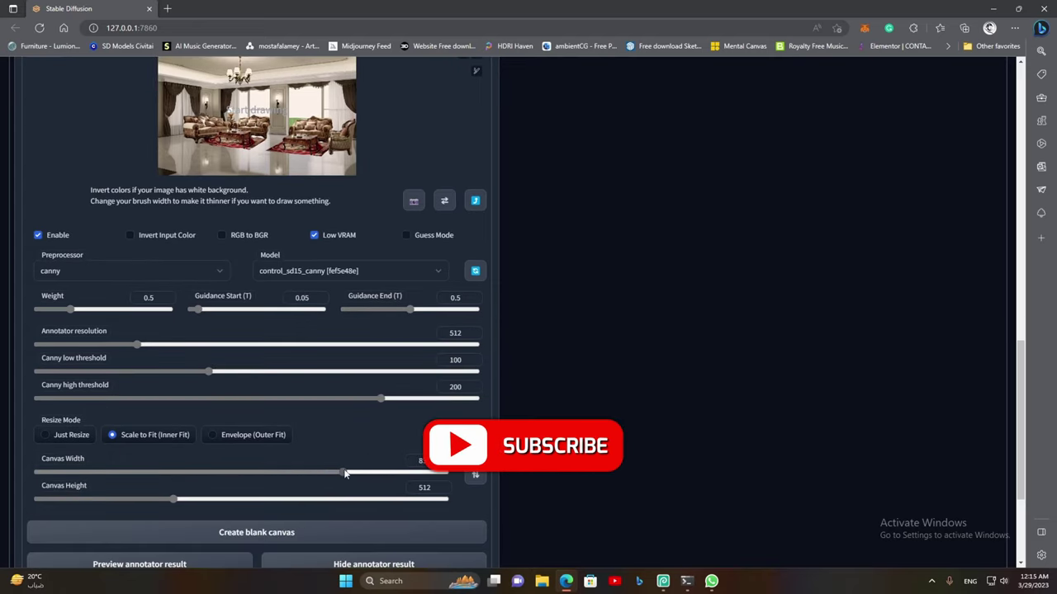
{"action": "left_click_drag", "start_coordinate": [283, 500], "coordinate": [247, 502]}
{"action": "mouse_move", "coordinate": [455, 334]}
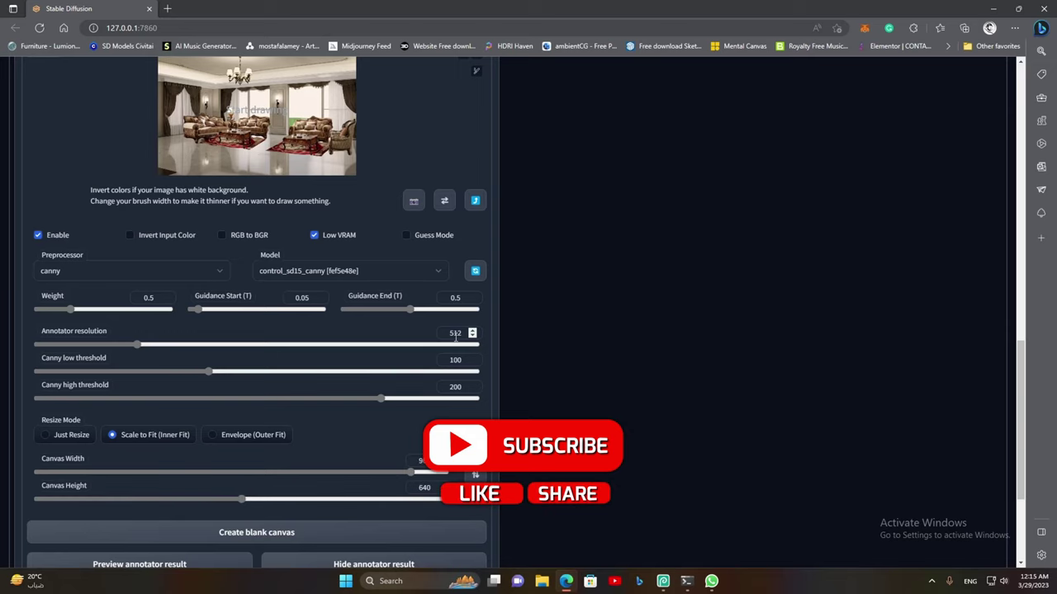
{"action": "type", "text": "960"}
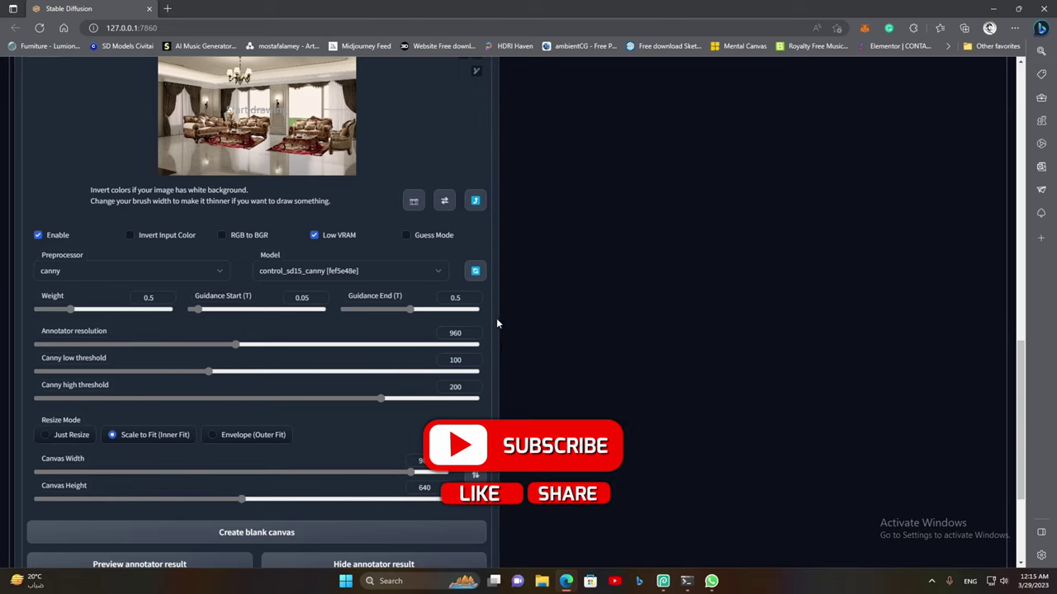
Add the epiNoiseoffset_v2 LoRA to the prompt
{"action": "scroll", "coordinate": [541, 354], "scroll_direction": "up", "scroll_amount": 5}
{"action": "scroll", "coordinate": [540, 353], "scroll_direction": "up", "scroll_amount": 10}
{"action": "scroll", "coordinate": [541, 353], "scroll_direction": "up", "scroll_amount": 3}
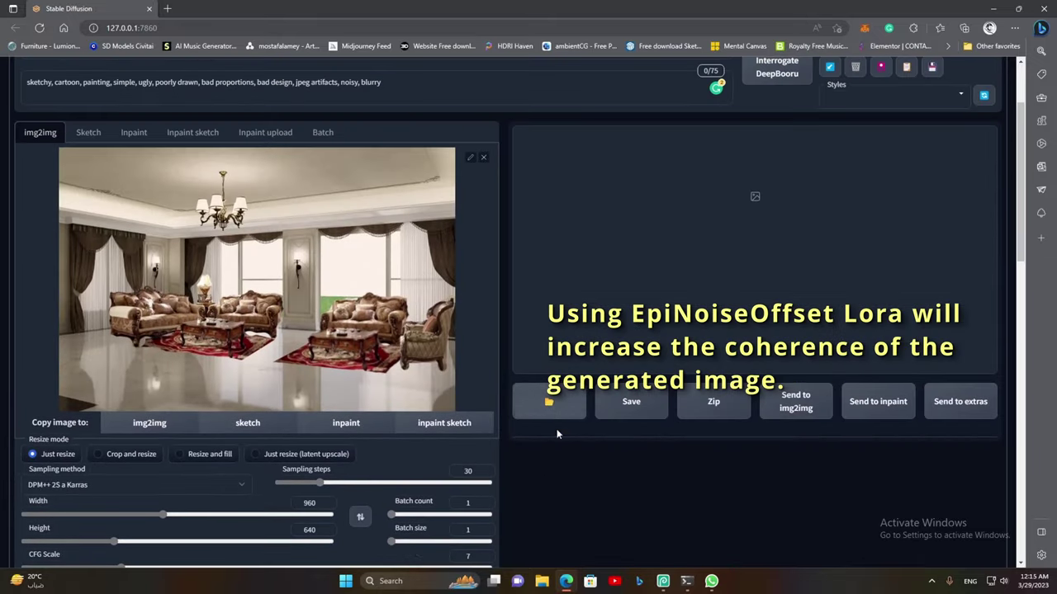
{"action": "scroll", "coordinate": [556, 413], "scroll_direction": "up", "scroll_amount": 2}
{"action": "left_click", "coordinate": [495, 80]}
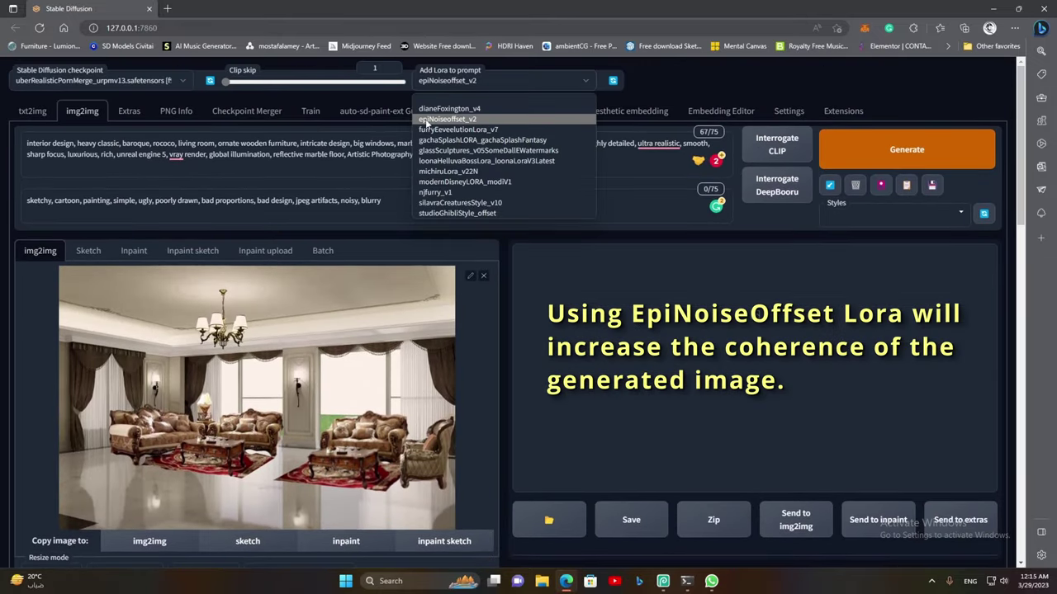
{"action": "left_click", "coordinate": [427, 120]}
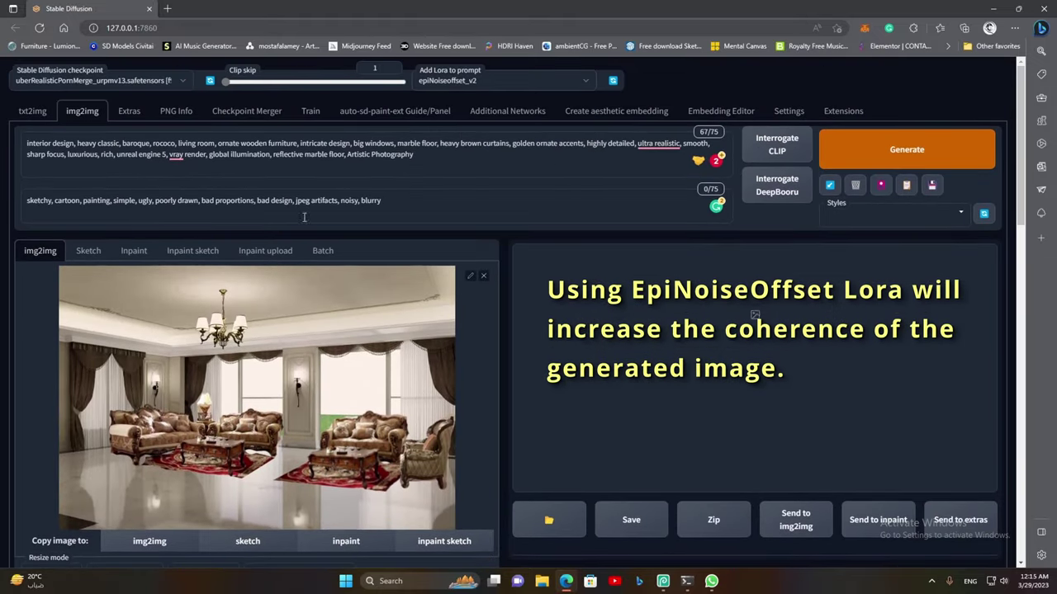
Generate the img2img result and view its Canny edge map enlarged
{"action": "left_click", "coordinate": [861, 152]}
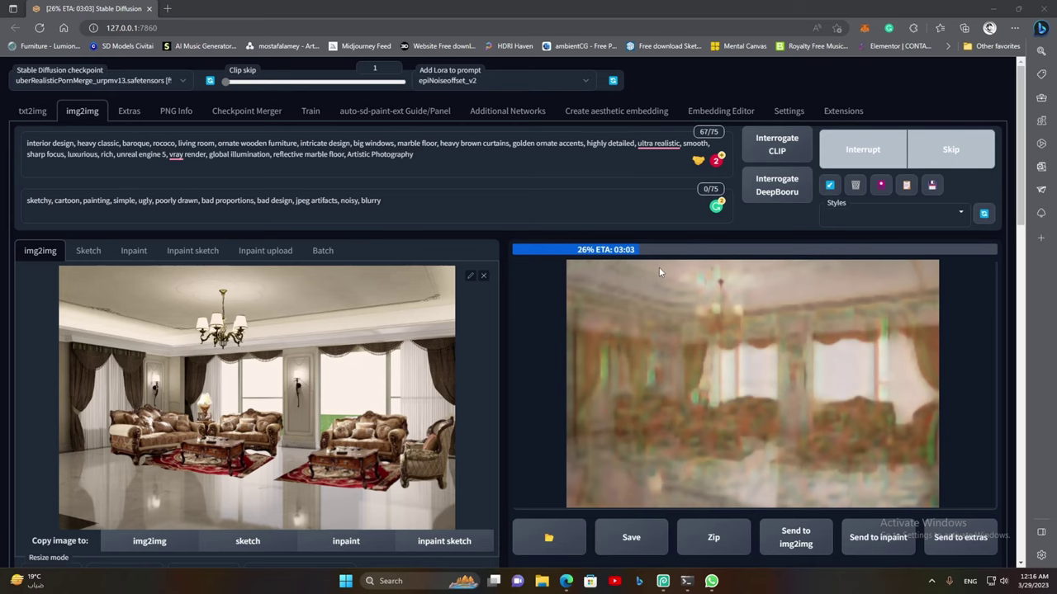
{"action": "scroll", "coordinate": [715, 338], "scroll_direction": "down", "scroll_amount": 1}
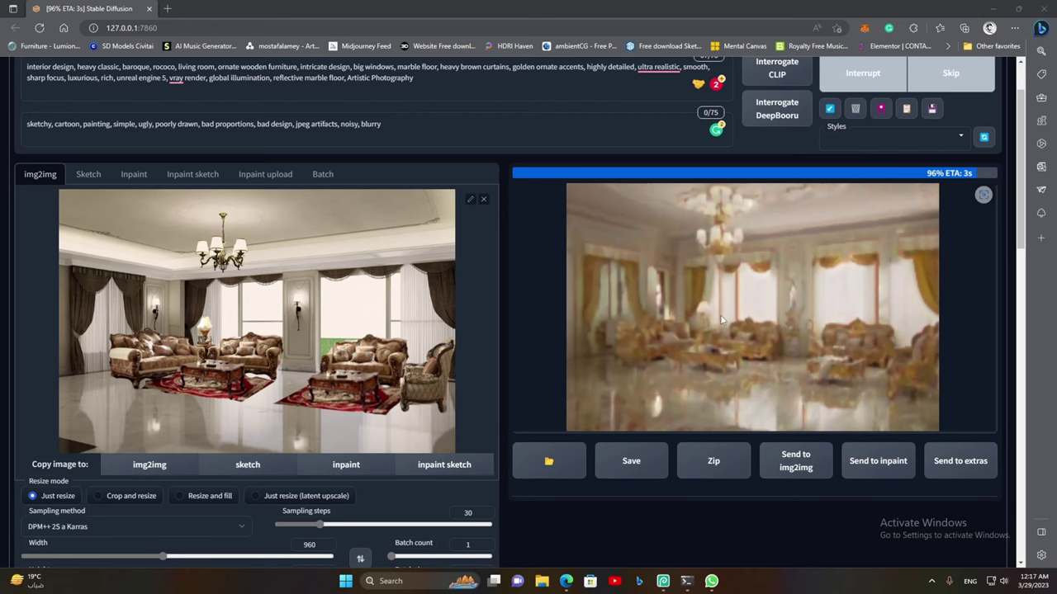
{"action": "left_click", "coordinate": [800, 281]}
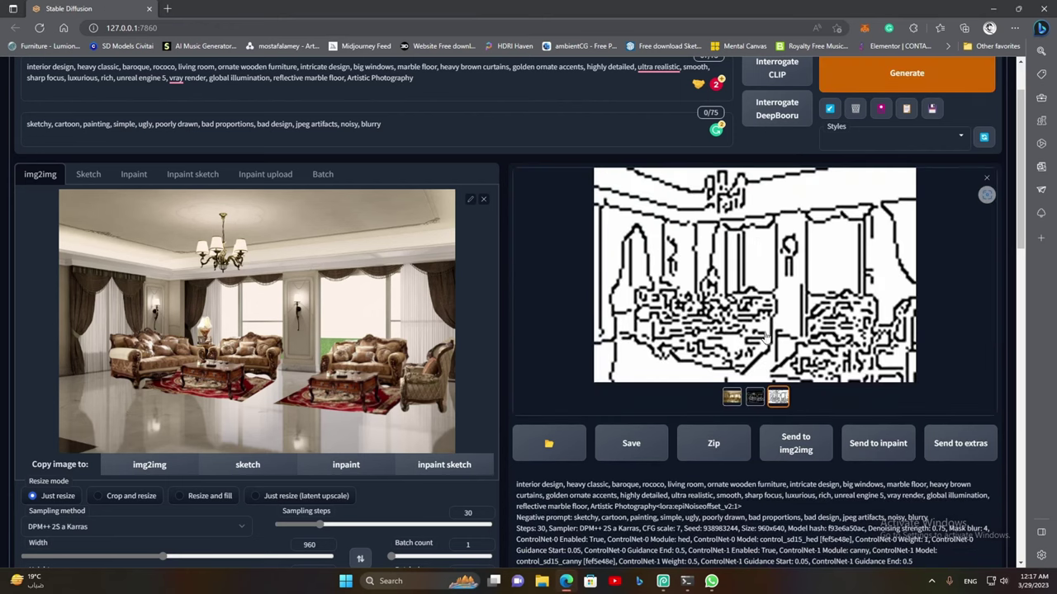
Review the HED map and the gold render full screen, then return to the Canny map
{"action": "left_click", "coordinate": [753, 398]}
{"action": "left_click", "coordinate": [737, 399]}
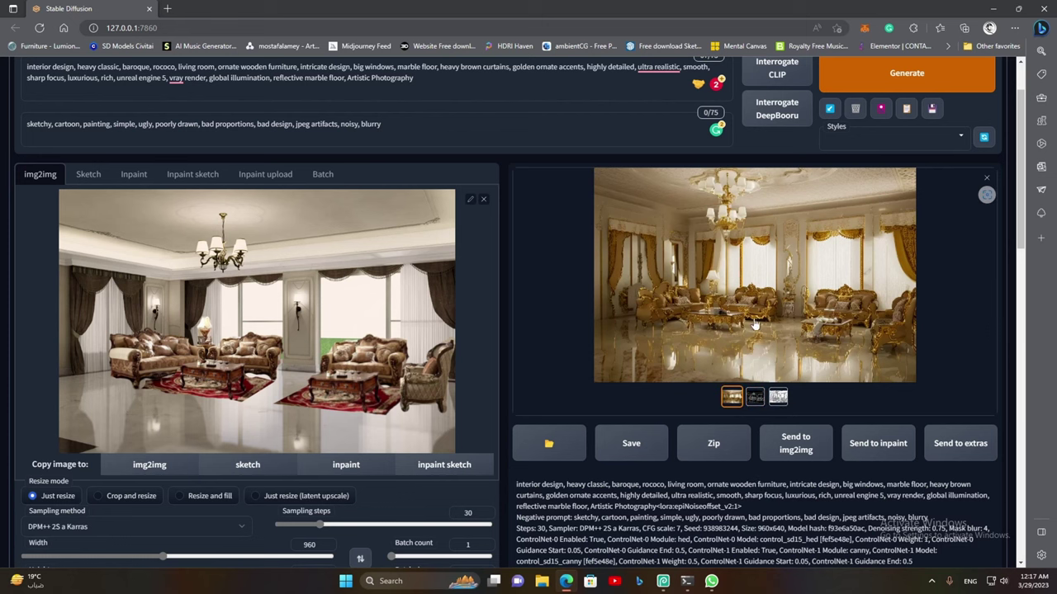
{"action": "left_click", "coordinate": [754, 314]}
{"action": "left_click", "coordinate": [450, 242]}
{"action": "key", "text": "Left"}
Change the Canny unit's annotator resolution from 960 to 640
{"action": "scroll", "coordinate": [750, 346], "scroll_direction": "down", "scroll_amount": 3}
{"action": "scroll", "coordinate": [578, 355], "scroll_direction": "down", "scroll_amount": 10}
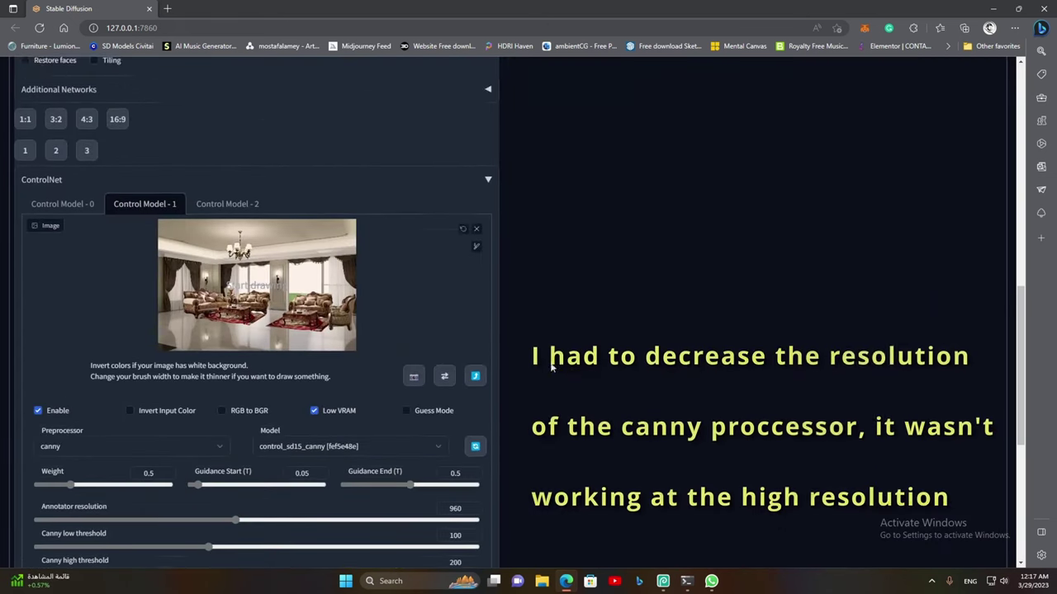
{"action": "double_click", "coordinate": [453, 376]}
{"action": "type", "text": "640"}
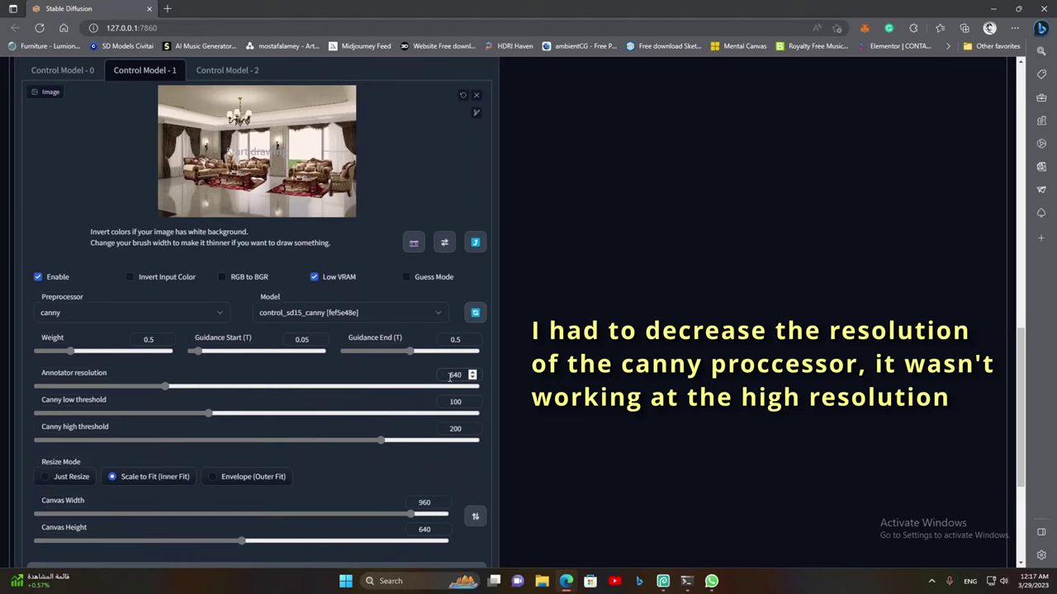
{"action": "scroll", "coordinate": [537, 379], "scroll_direction": "up", "scroll_amount": 3}
{"action": "scroll", "coordinate": [624, 379], "scroll_direction": "up", "scroll_amount": 2}
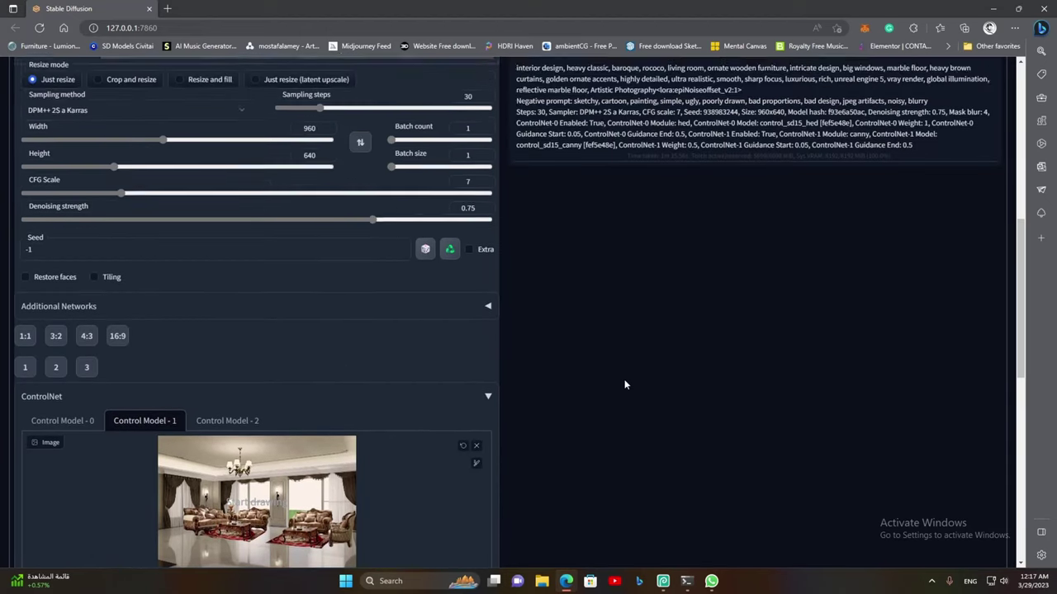
{"action": "scroll", "coordinate": [624, 379], "scroll_direction": "up", "scroll_amount": 5}
Regenerate with the revised Canny resolution, then view the gold render full-size and close it
{"action": "left_click", "coordinate": [858, 157]}
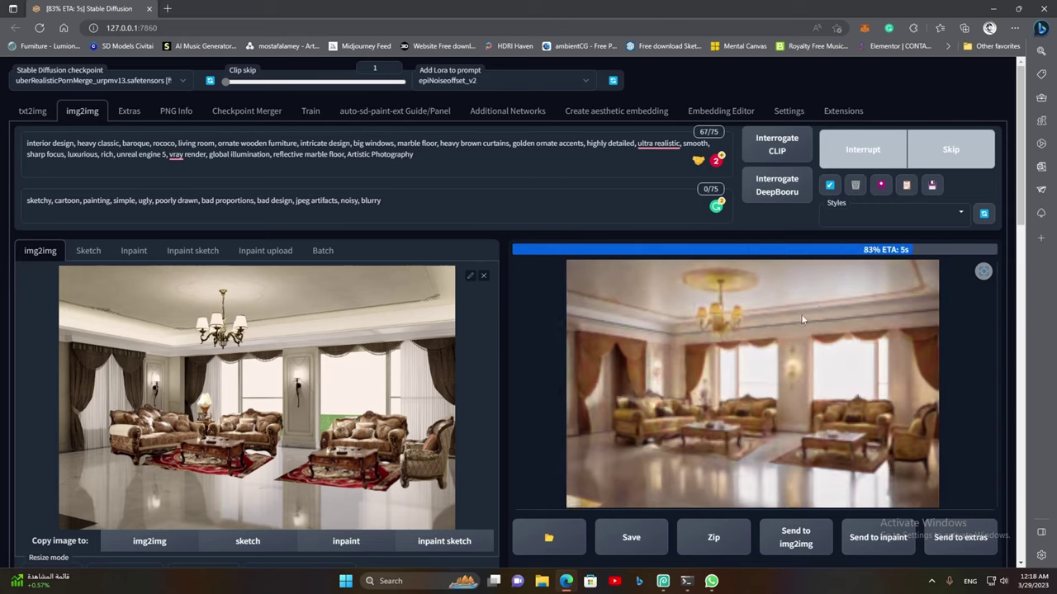
{"action": "left_click", "coordinate": [759, 368]}
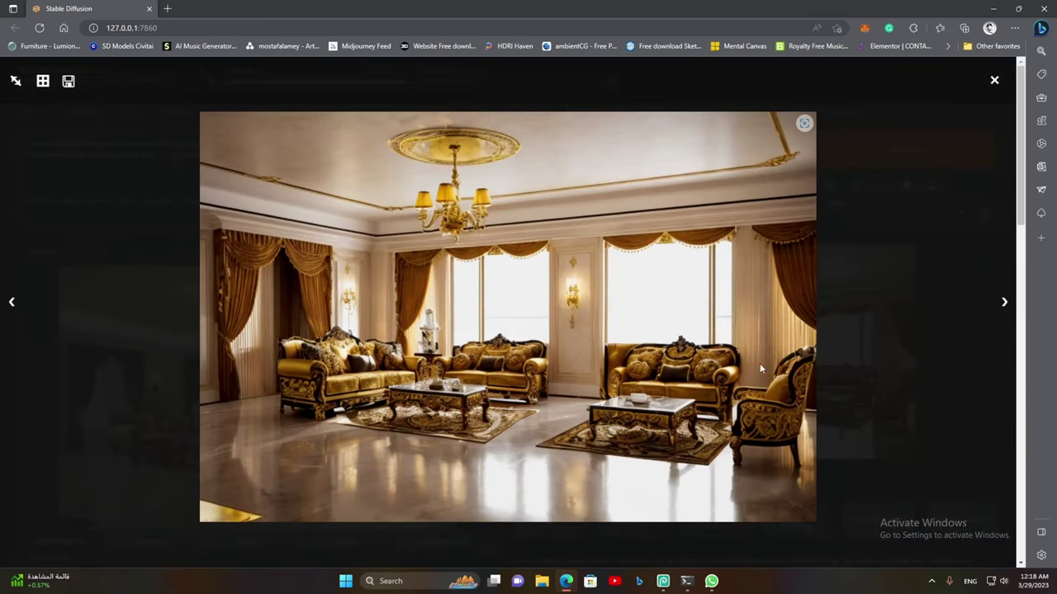
{"action": "left_click", "coordinate": [853, 372]}
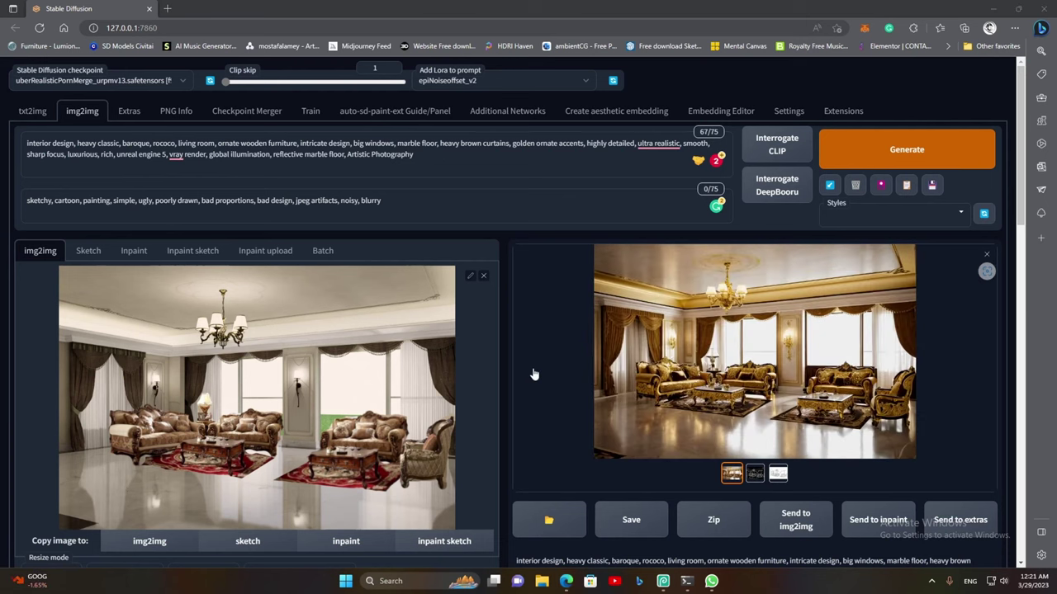
Enable Guess Mode on the ControlNet unit and lower the CFG scale
{"action": "scroll", "coordinate": [532, 374], "scroll_direction": "down", "scroll_amount": 15}
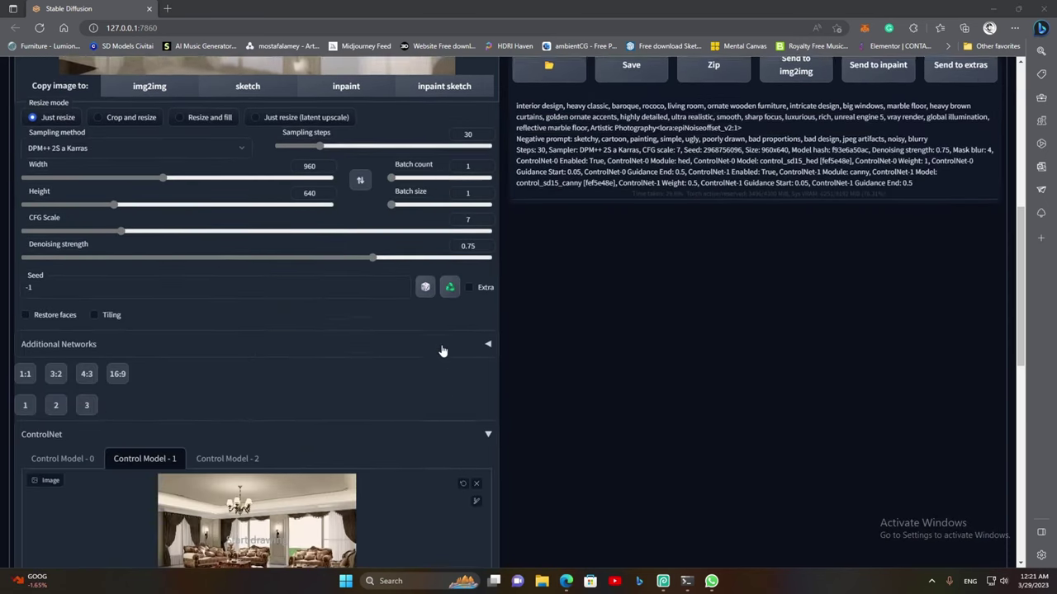
{"action": "left_click", "coordinate": [406, 277]}
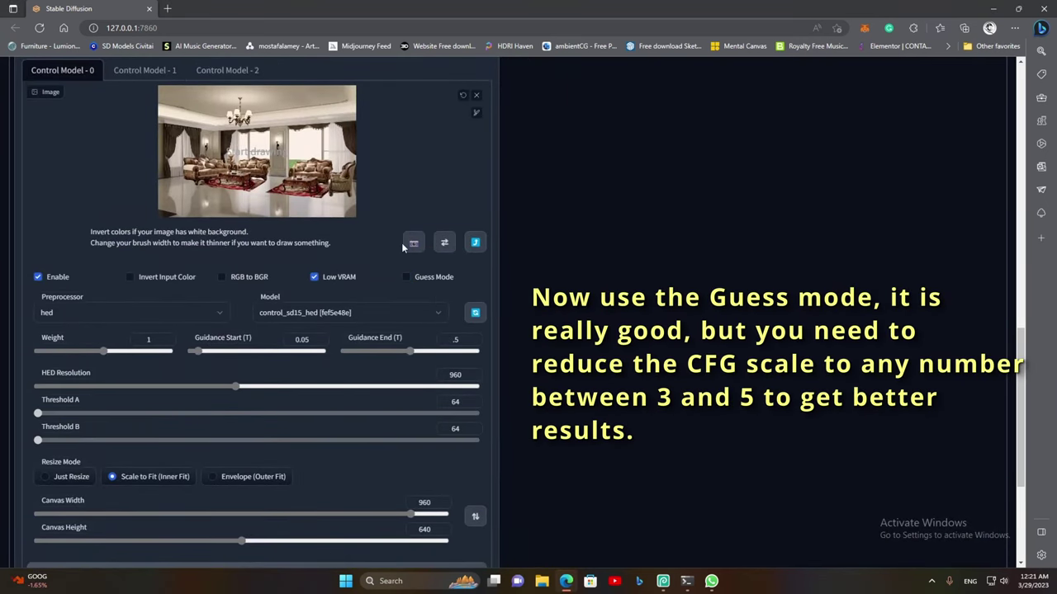
{"action": "scroll", "coordinate": [475, 302], "scroll_direction": "up", "scroll_amount": 8}
{"action": "scroll", "coordinate": [474, 302], "scroll_direction": "up", "scroll_amount": 1}
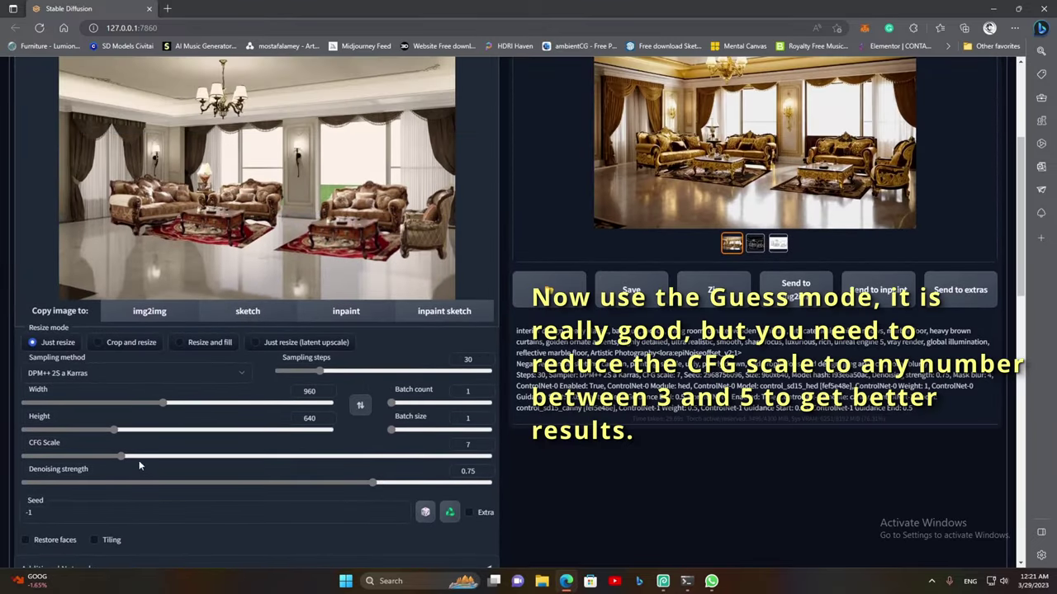
{"action": "left_click_drag", "start_coordinate": [119, 456], "coordinate": [96, 458]}
{"action": "scroll", "coordinate": [86, 457], "scroll_direction": "up", "scroll_amount": 3}
Regenerate the room and inspect the new render full-size
{"action": "left_click", "coordinate": [886, 163]}
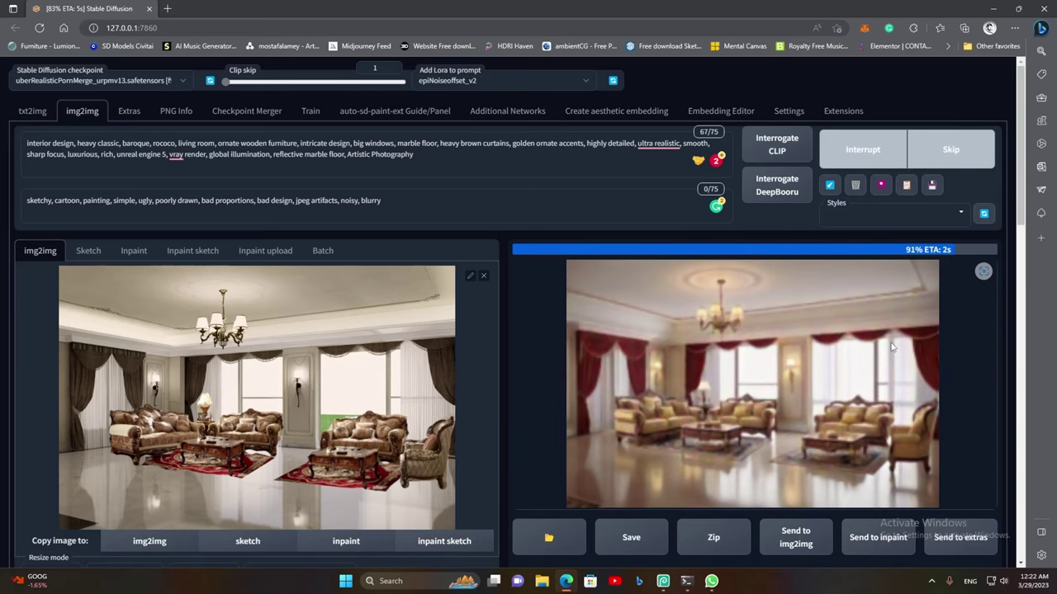
{"action": "left_click", "coordinate": [892, 367]}
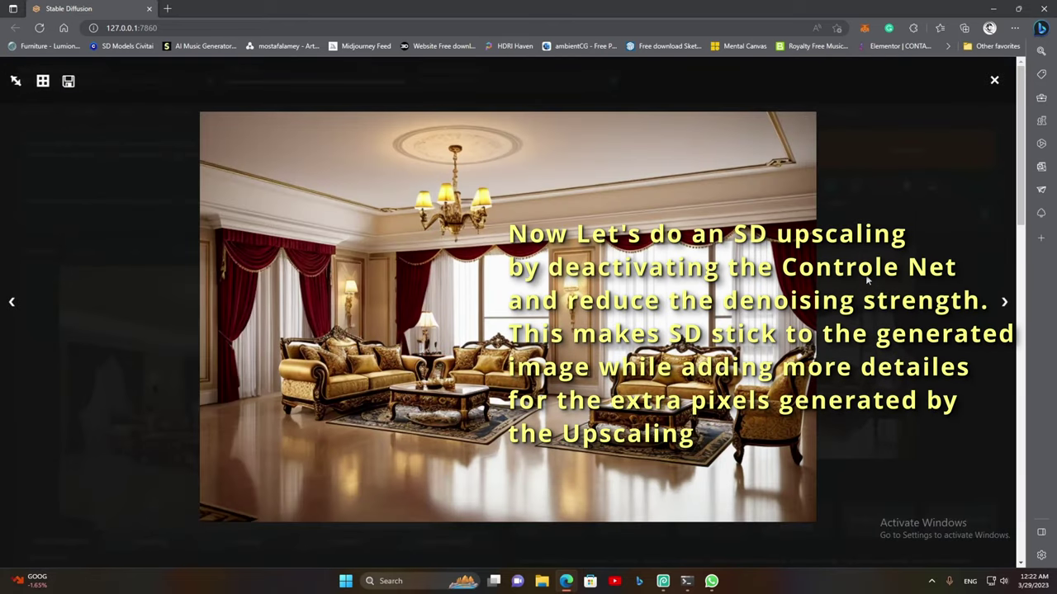
{"action": "left_click", "coordinate": [866, 281]}
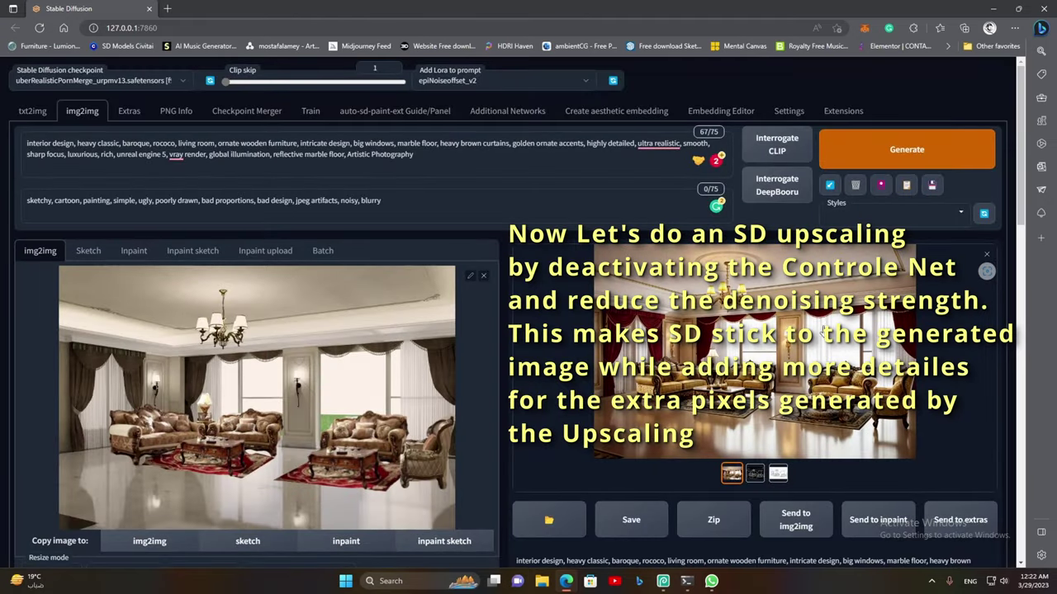
Send the new render to img2img and disable ControlNet
{"action": "left_click", "coordinate": [795, 520]}
{"action": "scroll", "coordinate": [665, 501], "scroll_direction": "down", "scroll_amount": 15}
{"action": "scroll", "coordinate": [248, 347], "scroll_direction": "down", "scroll_amount": 3}
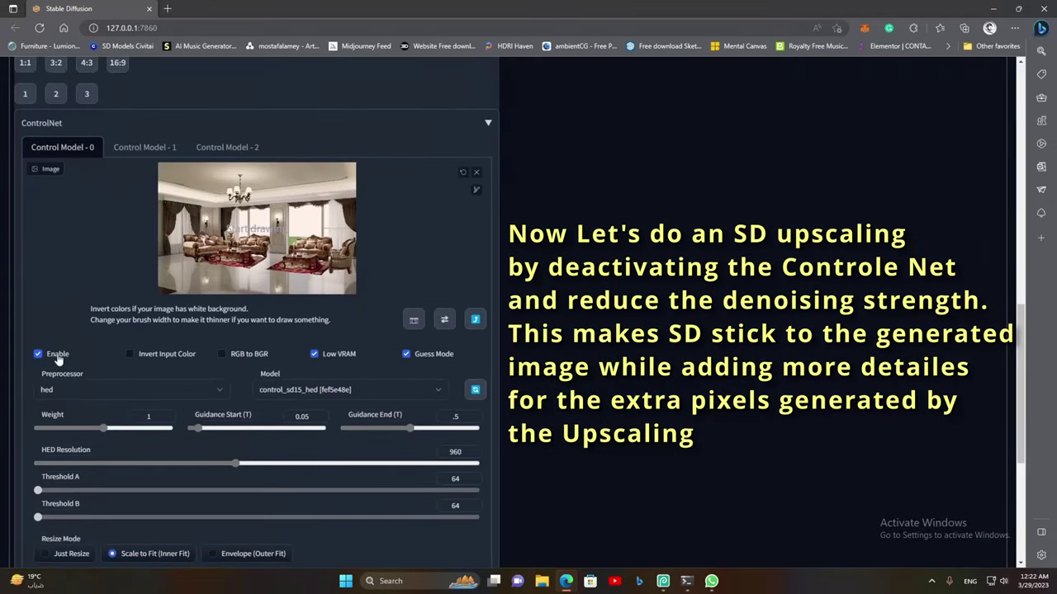
{"action": "left_click", "coordinate": [145, 147]}
Set denoising strength to 0.4 and the output size to 1536 × 1024
{"action": "scroll", "coordinate": [55, 132], "scroll_direction": "up", "scroll_amount": 15}
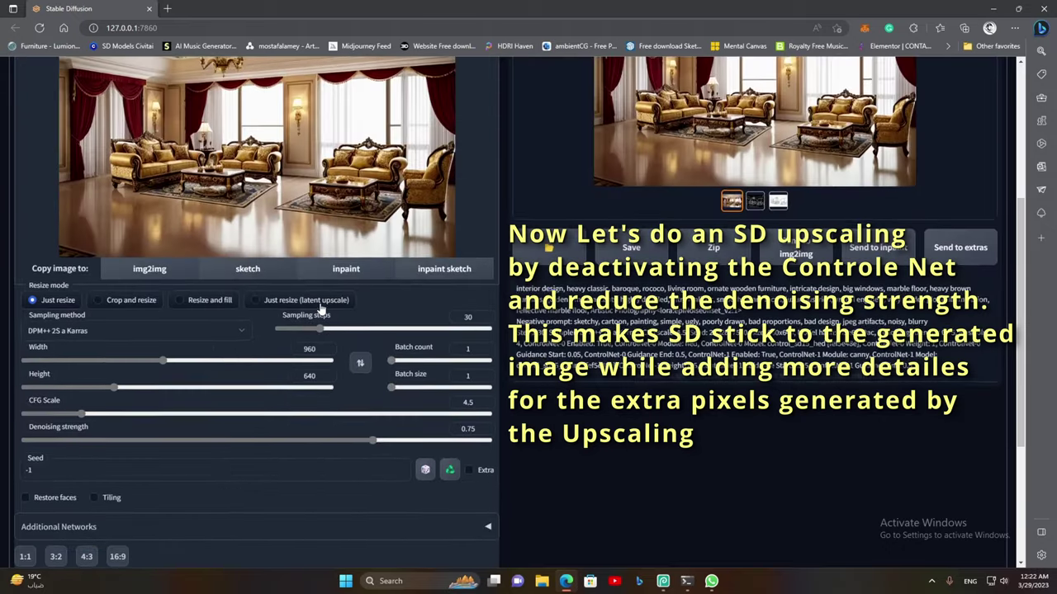
{"action": "left_click_drag", "start_coordinate": [372, 518], "coordinate": [223, 521]}
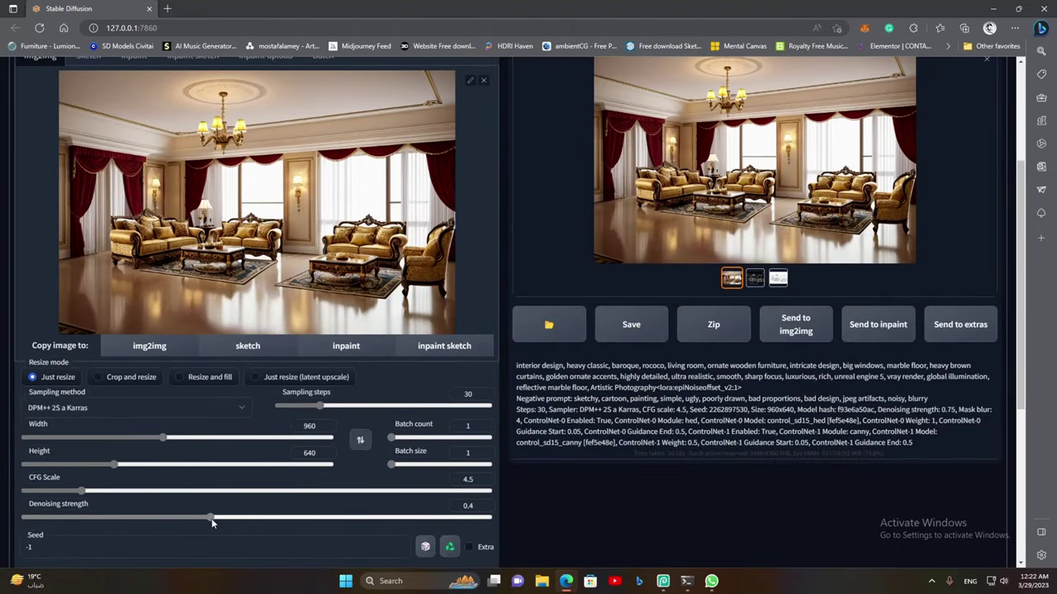
{"action": "double_click", "coordinate": [307, 426]}
{"action": "type", "text": "15"}
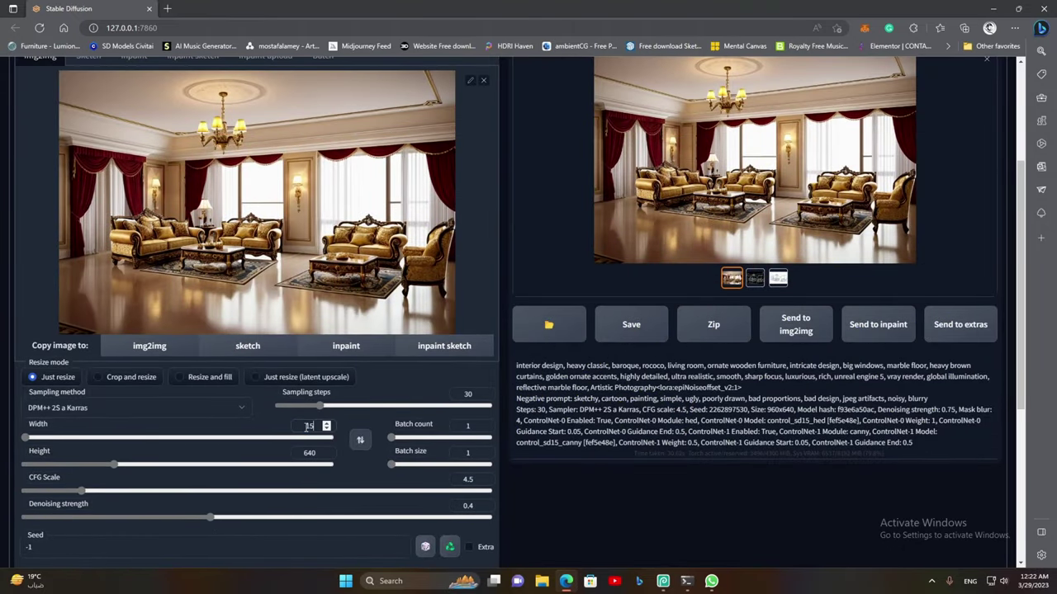
{"action": "type", "text": "36"}
{"action": "mouse_move", "coordinate": [114, 464]}
{"action": "left_mouse_down"}
{"action": "mouse_move", "coordinate": [128, 468]}
{"action": "mouse_move", "coordinate": [114, 464]}
{"action": "left_mouse_up"}
{"action": "left_click", "coordinate": [251, 439]}
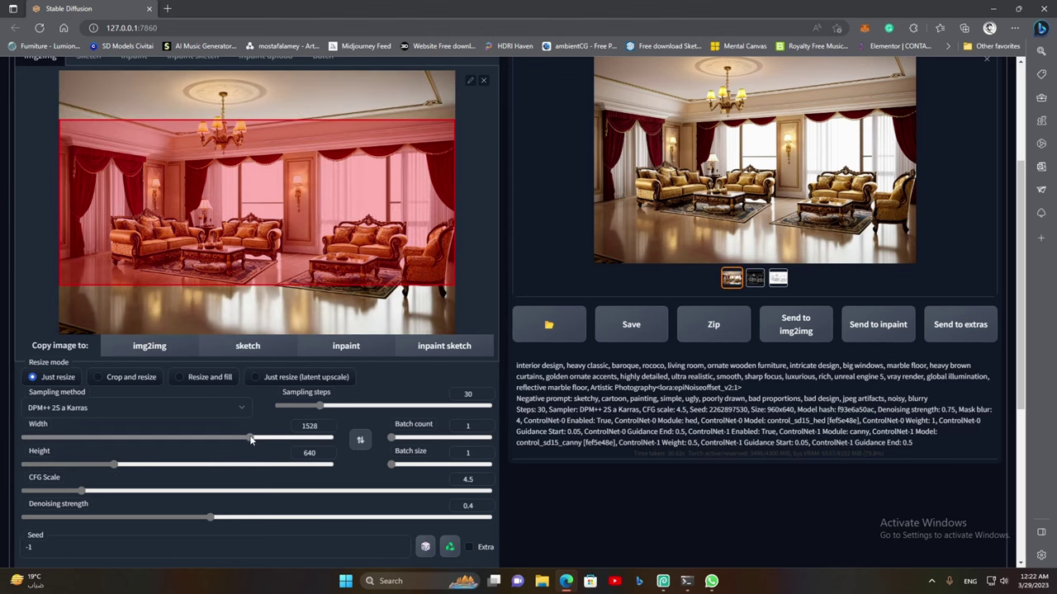
{"action": "left_click", "coordinate": [251, 437]}
{"action": "left_click_drag", "start_coordinate": [114, 464], "coordinate": [173, 464]}
Check the settings and start the 1536 × 1024 upscale generation
{"action": "scroll", "coordinate": [371, 272], "scroll_direction": "up", "scroll_amount": 1}
{"action": "scroll", "coordinate": [311, 350], "scroll_direction": "down", "scroll_amount": 1}
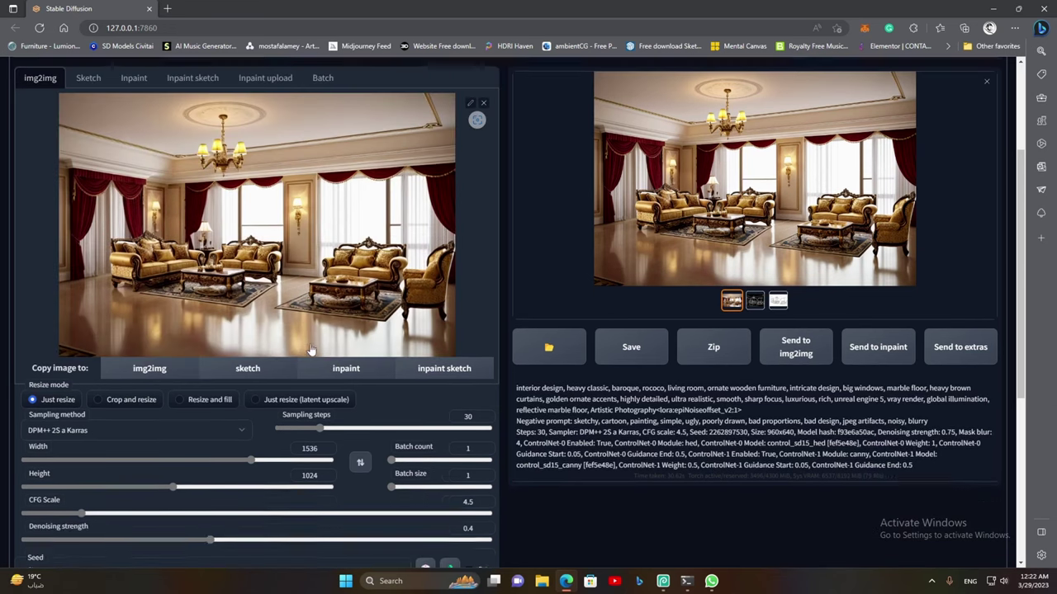
{"action": "scroll", "coordinate": [311, 350], "scroll_direction": "down", "scroll_amount": 3}
{"action": "scroll", "coordinate": [588, 331], "scroll_direction": "up", "scroll_amount": 3}
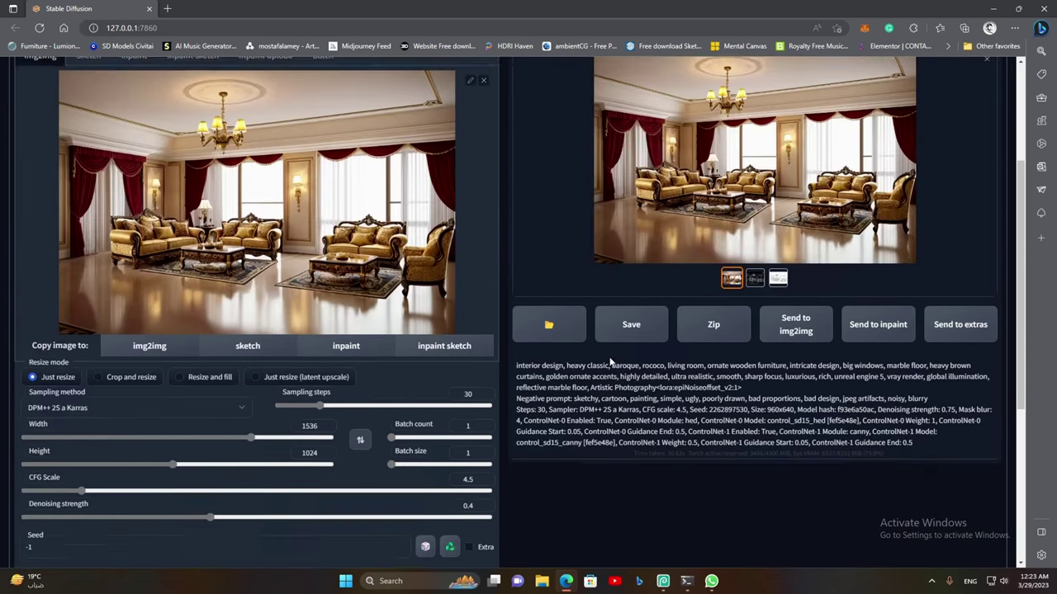
{"action": "scroll", "coordinate": [588, 331], "scroll_direction": "up", "scroll_amount": 2}
{"action": "scroll", "coordinate": [462, 532], "scroll_direction": "down", "scroll_amount": 1}
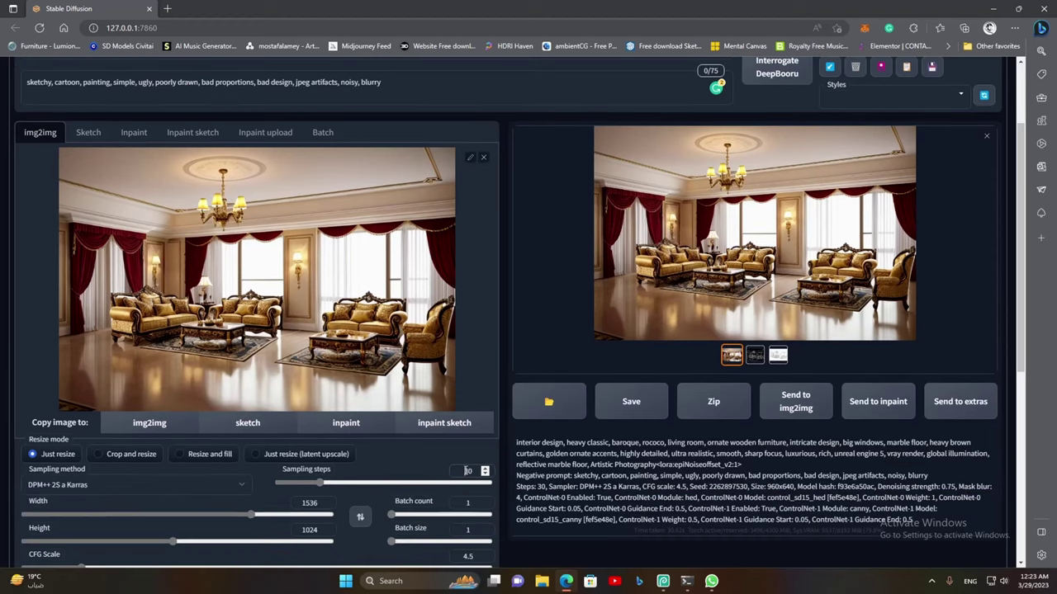
{"action": "scroll", "coordinate": [467, 470], "scroll_direction": "up", "scroll_amount": 1}
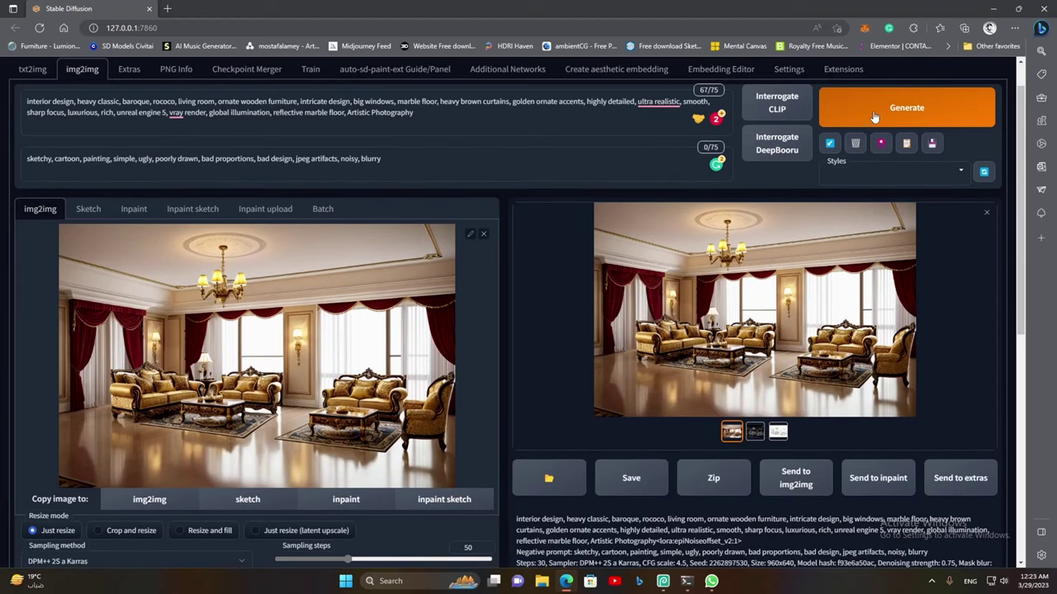
{"action": "left_click", "coordinate": [908, 107]}
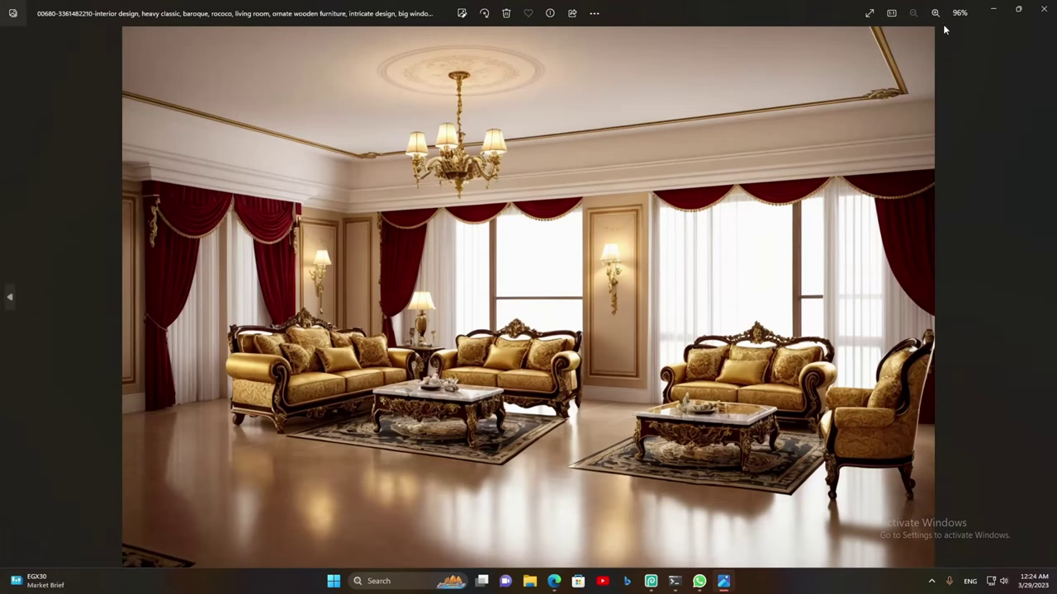
Zoom in and out on the upscaled room render in Photos, then close the viewer
{"action": "scroll", "coordinate": [714, 366], "scroll_direction": "up", "scroll_amount": 1}
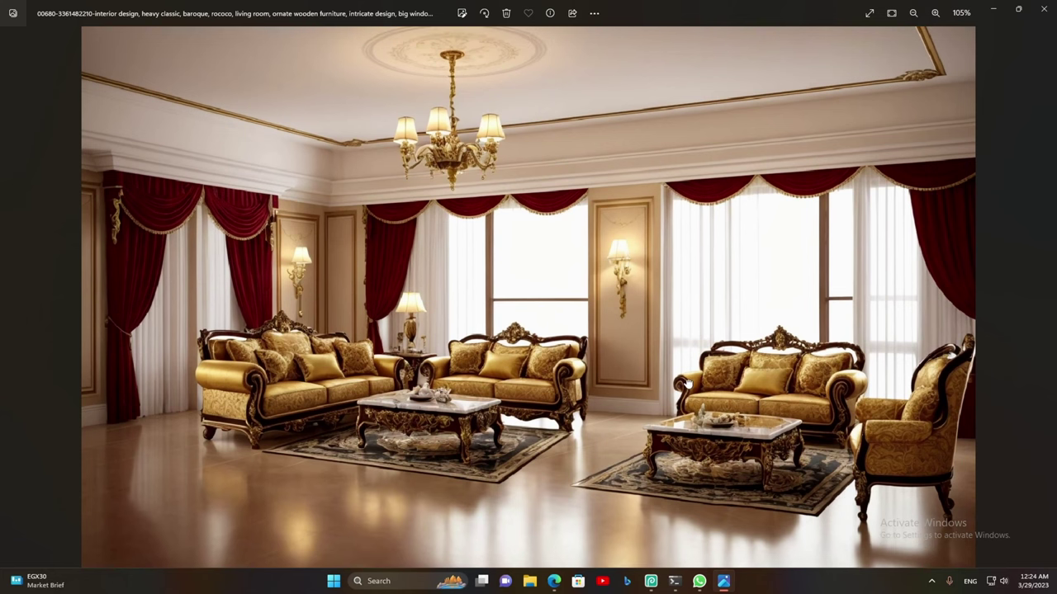
{"action": "scroll", "coordinate": [715, 389], "scroll_direction": "down", "scroll_amount": 1}
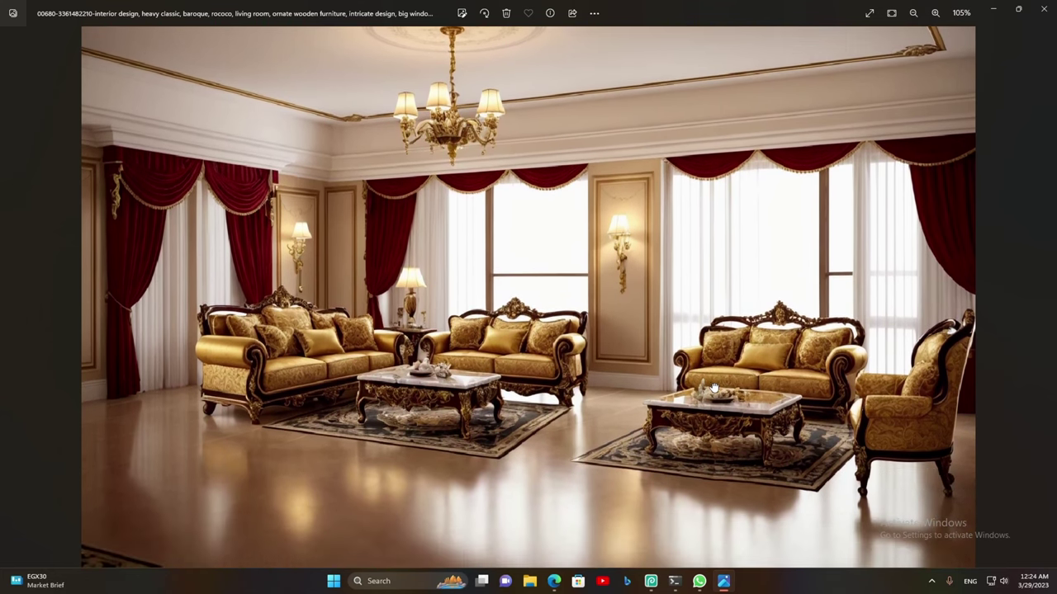
{"action": "scroll", "coordinate": [714, 390], "scroll_direction": "down", "scroll_amount": 1}
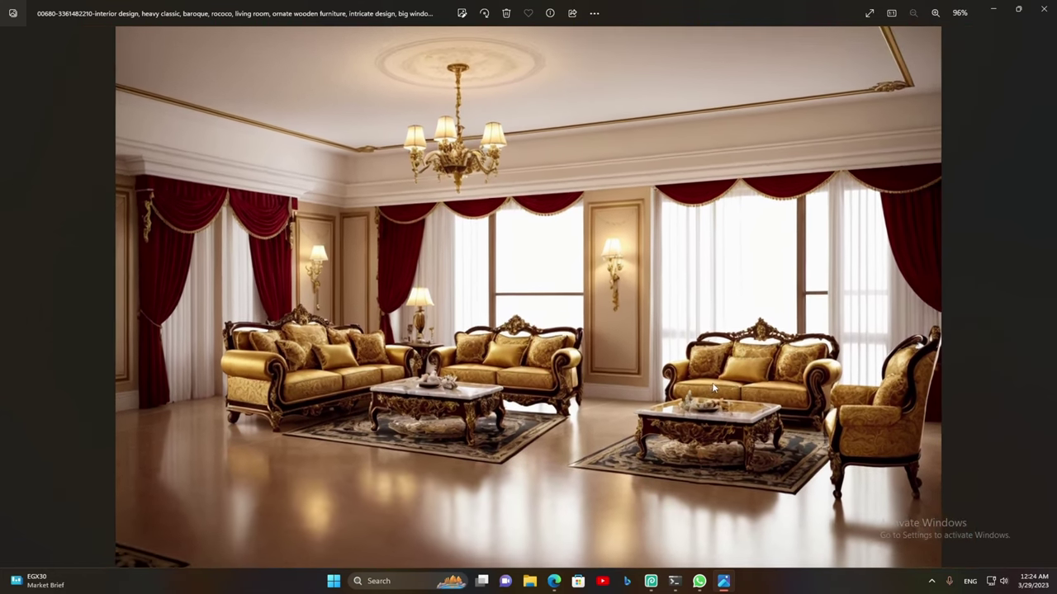
{"action": "left_click", "coordinate": [1041, 14]}
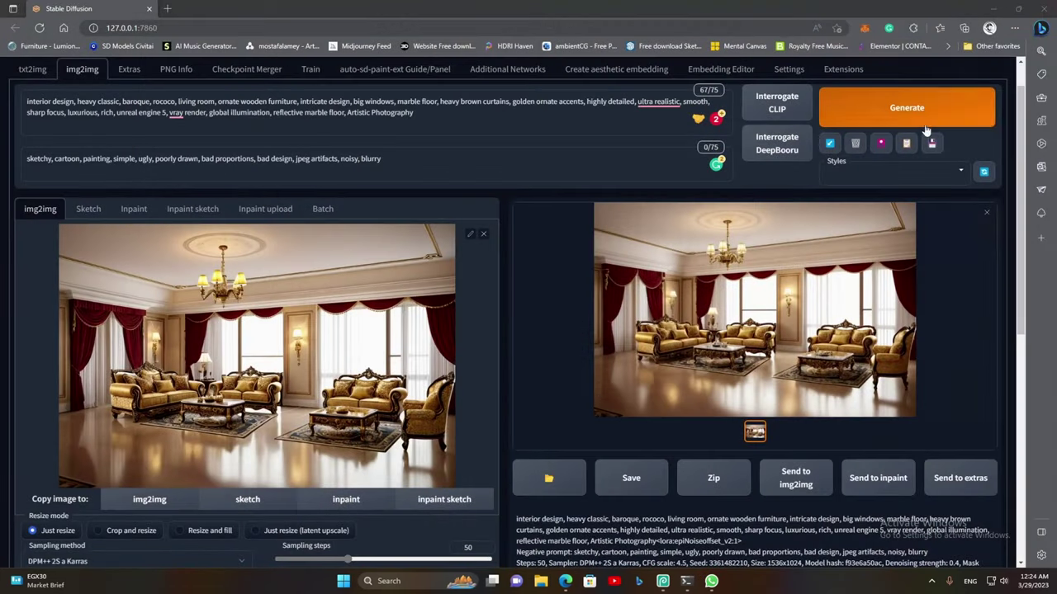
In Photopea, close the previous document, discarding its unsaved changes
{"action": "left_click", "coordinate": [663, 585]}
{"action": "left_click", "coordinate": [136, 64]}
{"action": "key", "text": "Return"}
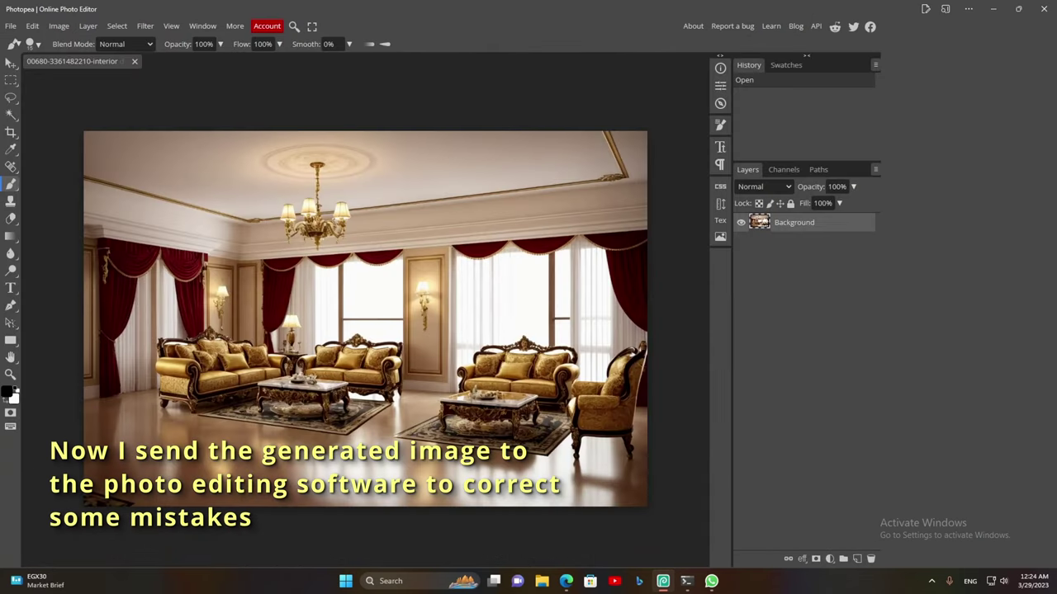
Lasso the rug under the left coffee table and try stretching it, undoing the attempts
{"action": "scroll", "coordinate": [360, 433], "scroll_direction": "up", "scroll_amount": 4}
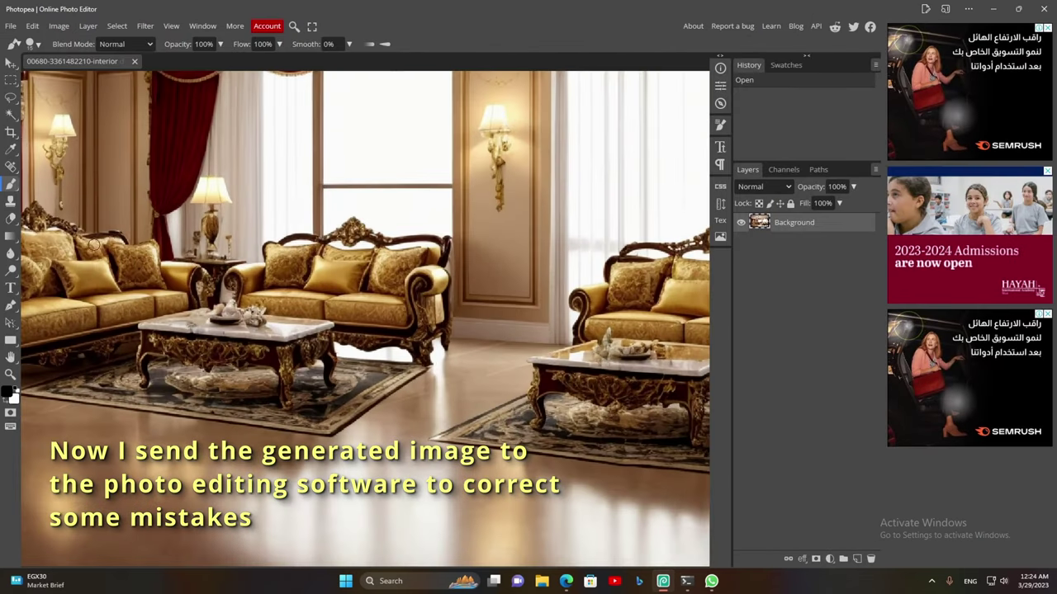
{"action": "left_click", "coordinate": [11, 97]}
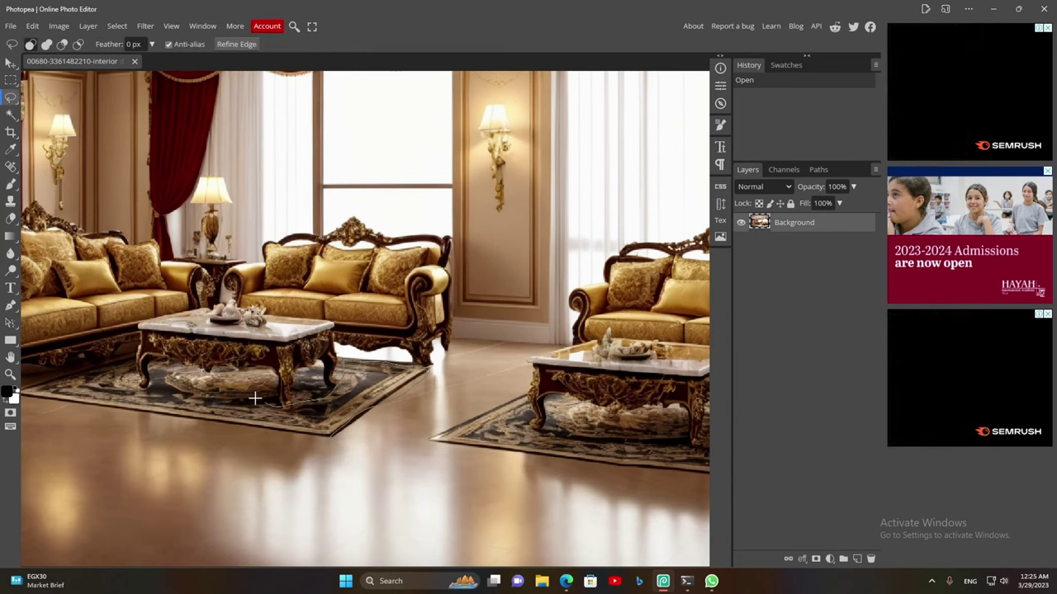
{"action": "left_click_drag", "start_coordinate": [255, 399], "coordinate": [248, 403]}
{"action": "key", "text": "ctrl+t"}
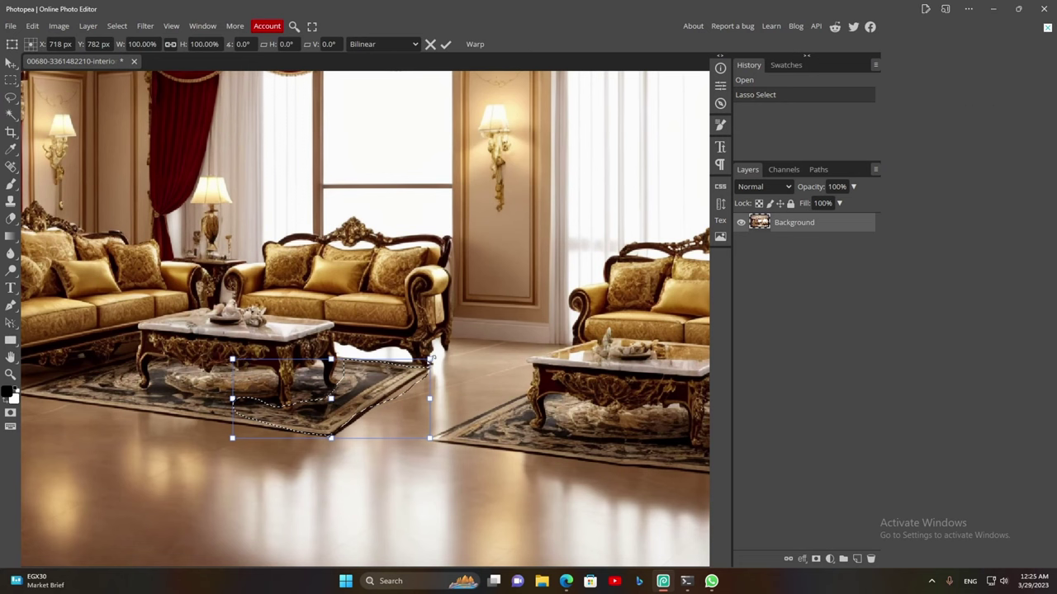
{"action": "key", "text": "ctrl+z"}
{"action": "right_click", "coordinate": [408, 281]}
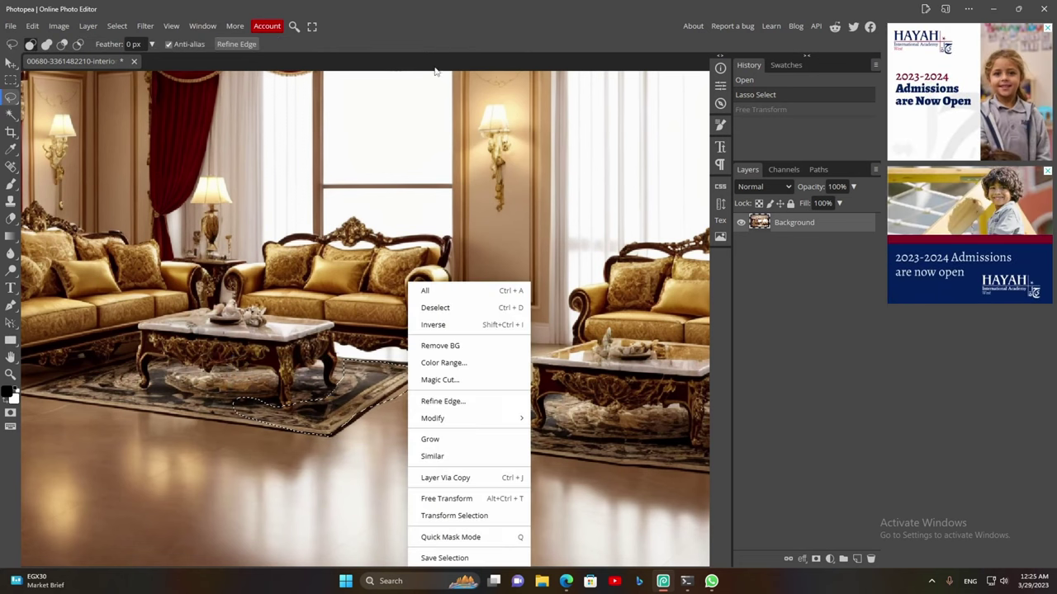
{"action": "key", "text": "ctrl+t"}
{"action": "right_click", "coordinate": [394, 355]}
{"action": "left_click", "coordinate": [429, 426]}
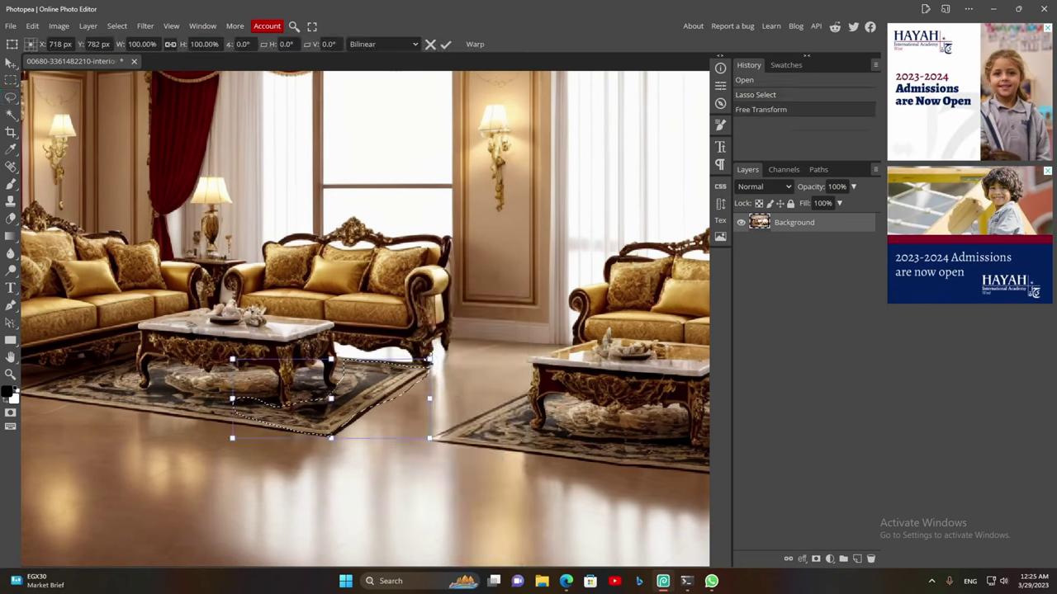
{"action": "left_click_drag", "start_coordinate": [429, 360], "coordinate": [470, 350]}
{"action": "key", "text": "ctrl+z"}
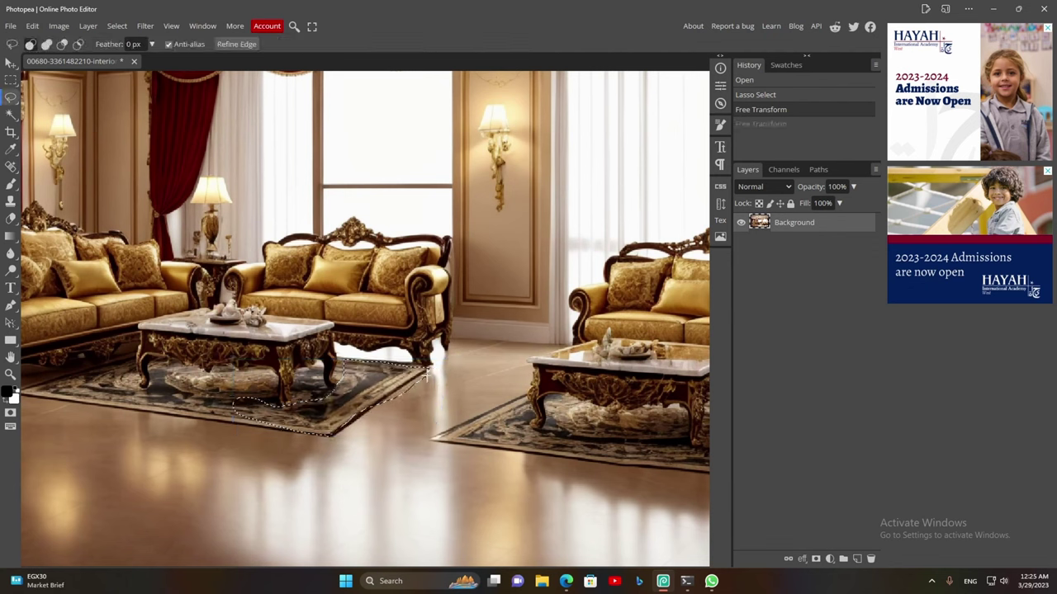
Copy the rug to a new layer and distort its corner outward to widen it
{"action": "right_click", "coordinate": [367, 278]}
{"action": "left_click", "coordinate": [412, 477]}
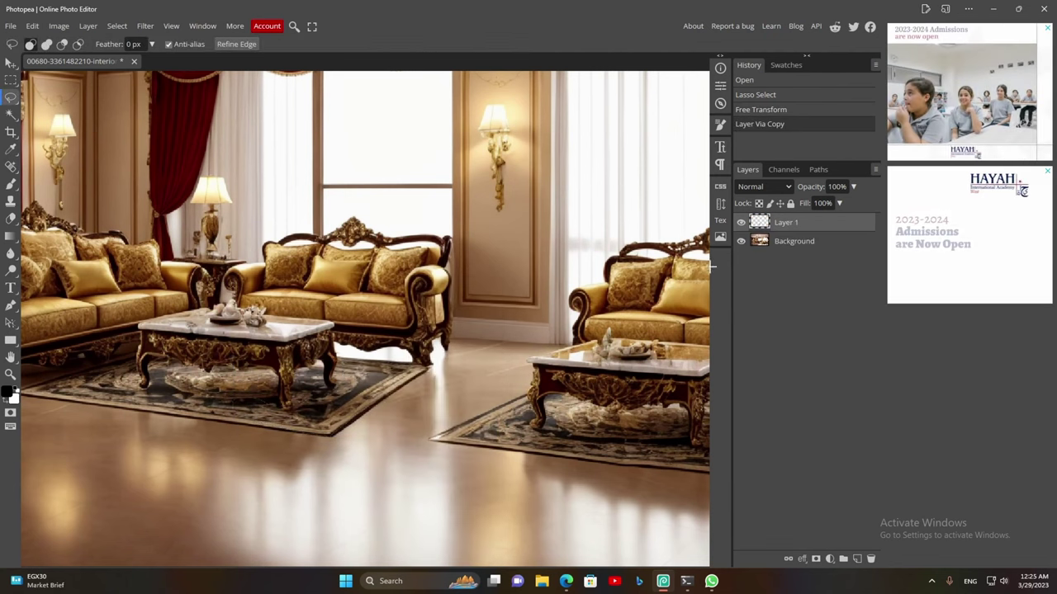
{"action": "key", "text": "ctrl+t"}
{"action": "right_click", "coordinate": [419, 372]}
{"action": "left_click", "coordinate": [438, 434]}
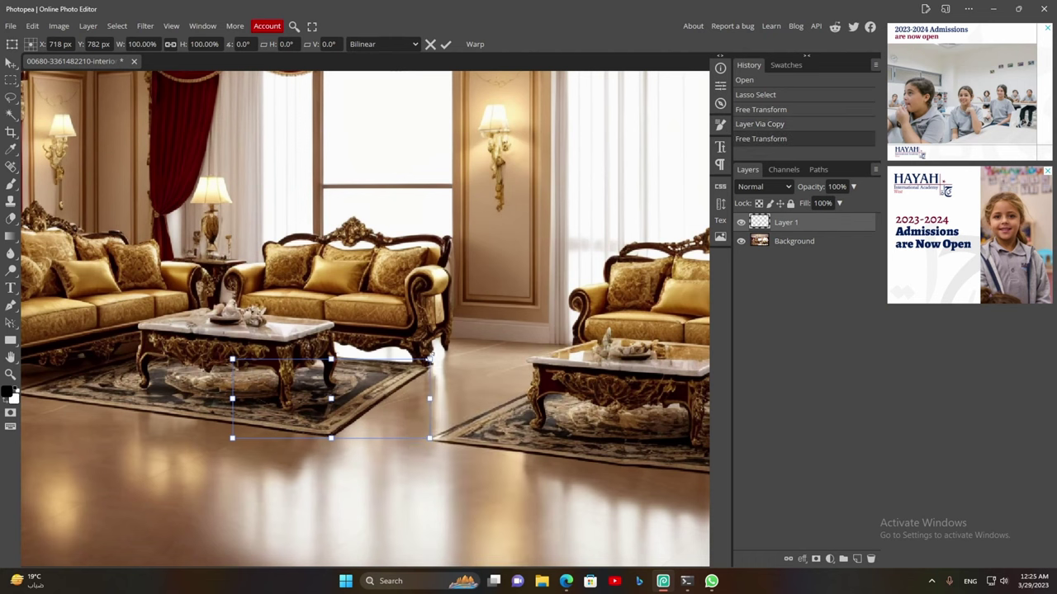
{"action": "left_click_drag", "start_coordinate": [430, 361], "coordinate": [499, 363]}
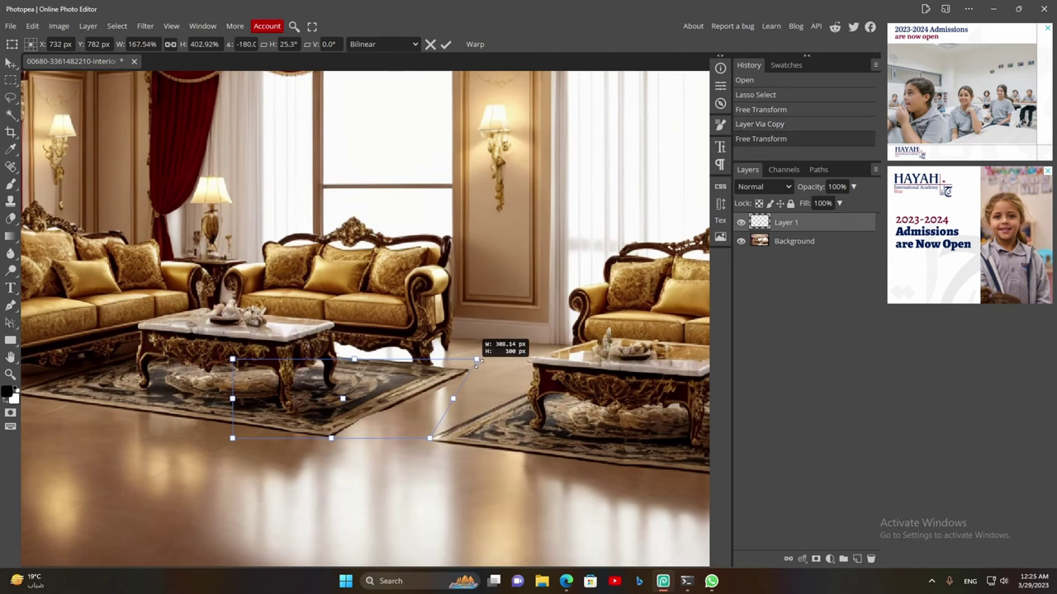
{"action": "scroll", "coordinate": [454, 386], "scroll_direction": "down", "scroll_amount": 3}
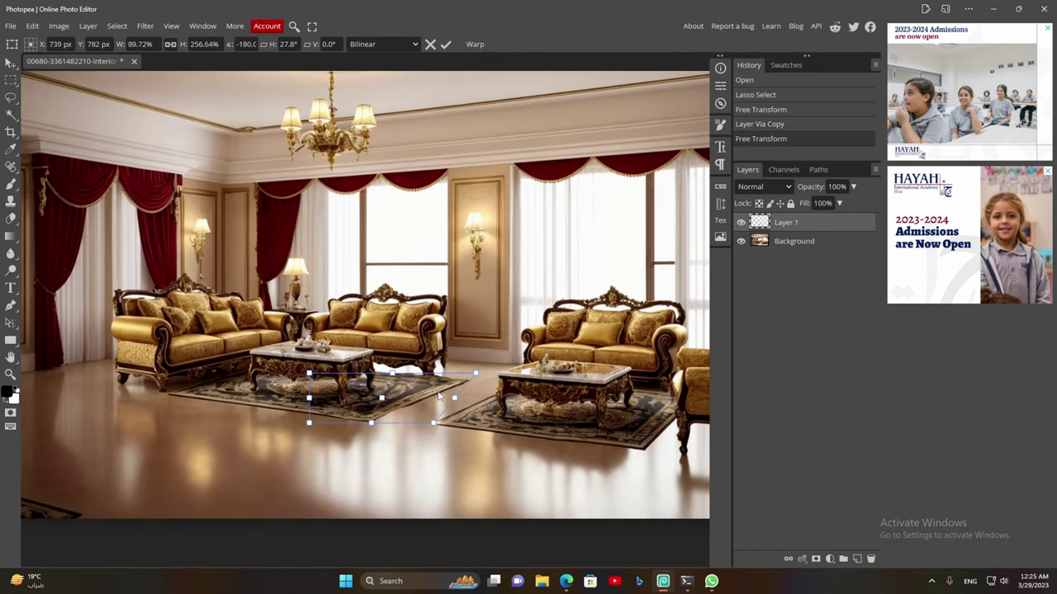
{"action": "key", "text": "Return"}
Merge the two layers into one, save the image, and return to Stable Diffusion
{"action": "scroll", "coordinate": [432, 367], "scroll_direction": "down", "scroll_amount": 2}
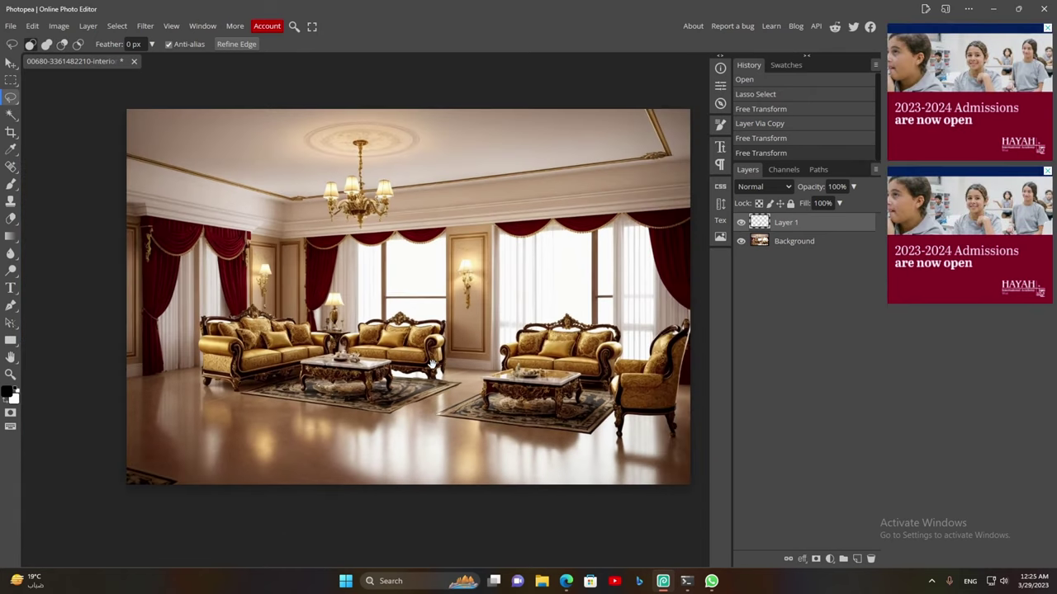
{"action": "left_click", "coordinate": [788, 241], "text": "shift"}
{"action": "key", "text": "ctrl+e"}
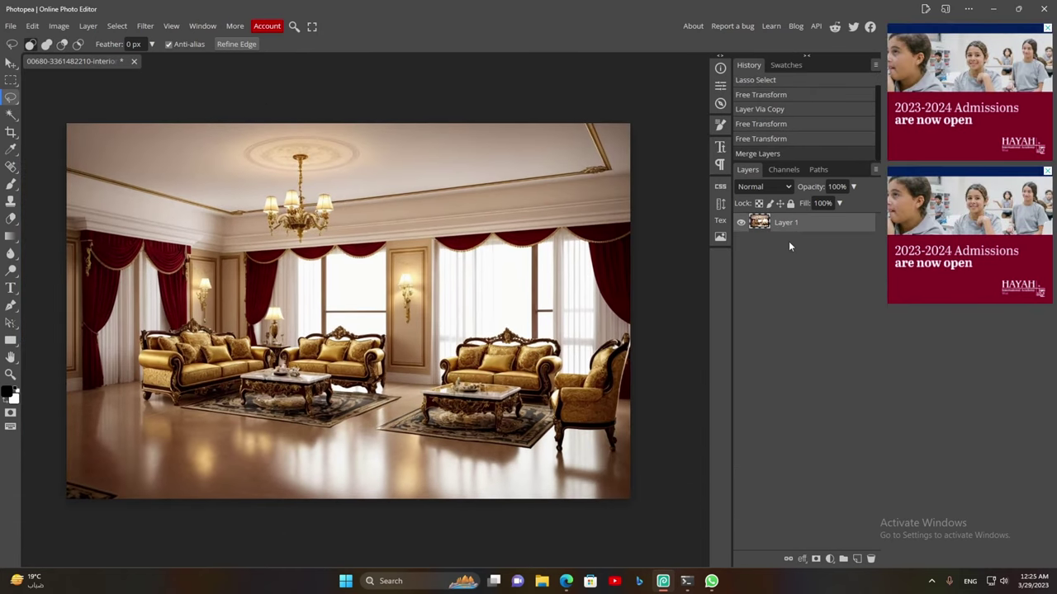
{"action": "key", "text": "ctrl+s"}
{"action": "left_click", "coordinate": [550, 105]}
{"action": "key", "text": "alt+Tab"}
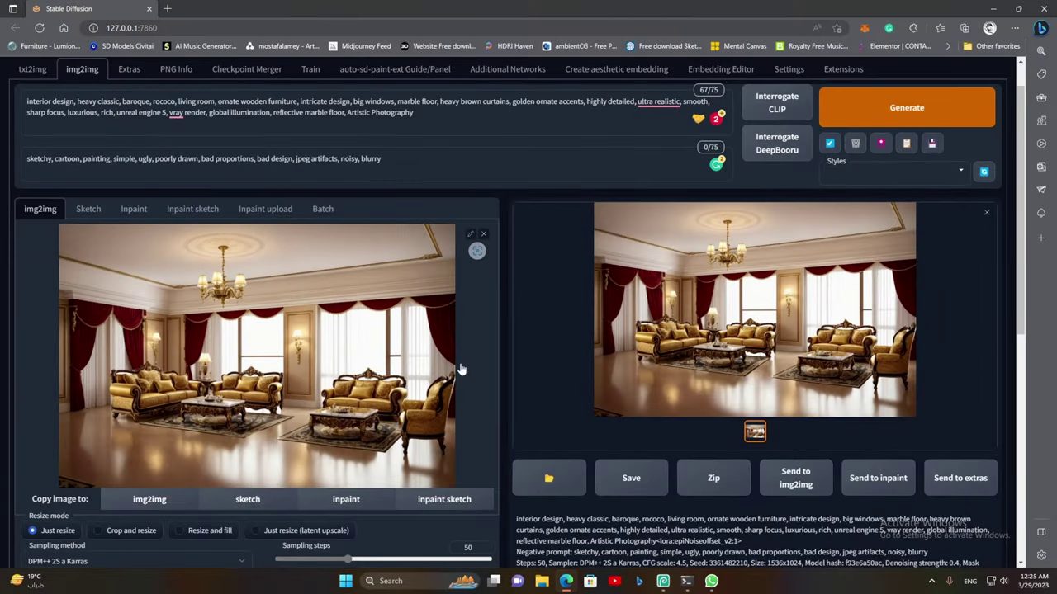
Run img2img on the retouched room and view the output in the full-screen lightbox
{"action": "left_click", "coordinate": [906, 107]}
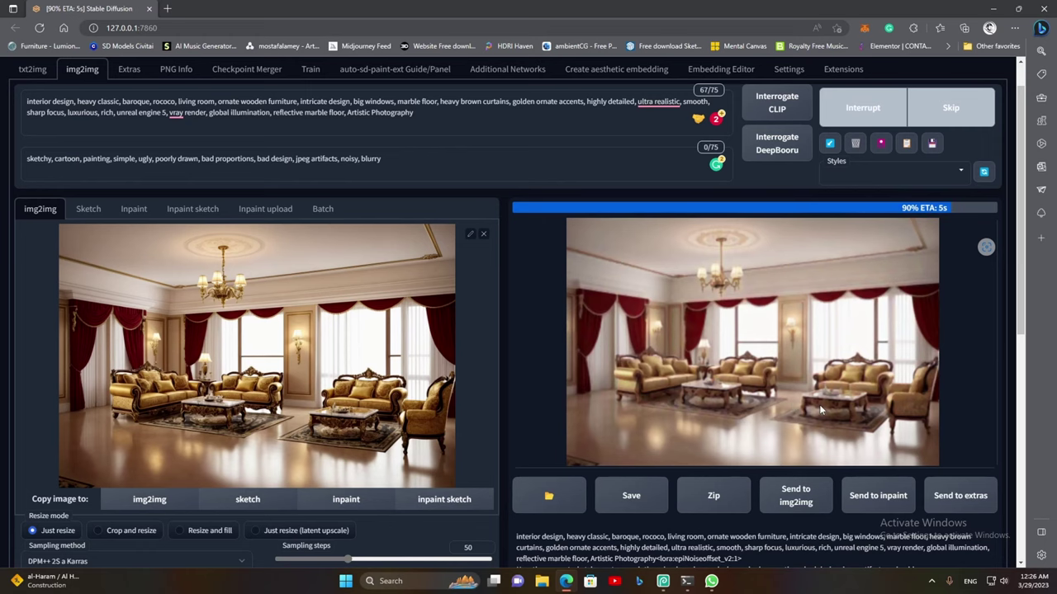
{"action": "left_click", "coordinate": [848, 375]}
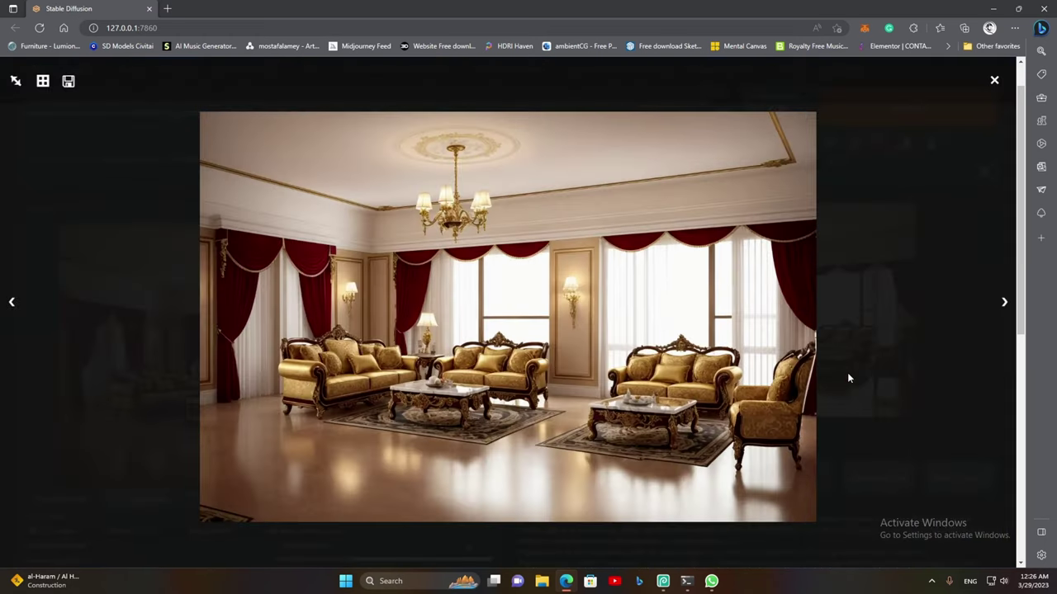
{"action": "left_click", "coordinate": [899, 388]}
Drop the new render onto the Photopea canvas as a layer over the old image
{"action": "left_click", "coordinate": [662, 581]}
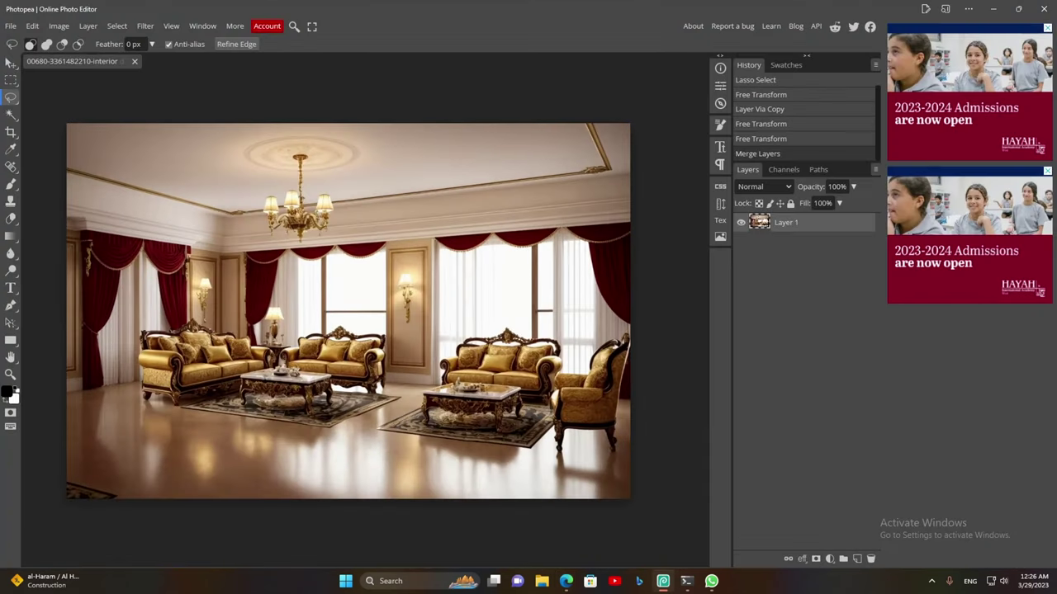
{"action": "left_click_drag", "start_coordinate": [663, 581], "coordinate": [437, 281]}
{"action": "key", "text": "Return"}
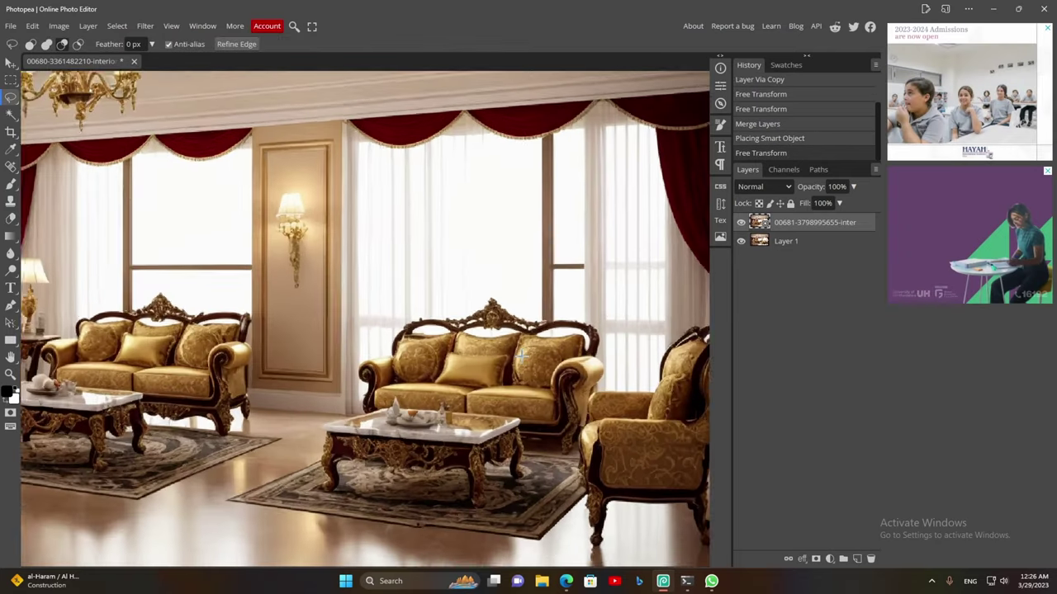
{"action": "scroll", "coordinate": [522, 356], "scroll_direction": "down", "scroll_amount": 2}
{"action": "scroll", "coordinate": [446, 358], "scroll_direction": "down", "scroll_amount": 2}
{"action": "scroll", "coordinate": [363, 360], "scroll_direction": "down", "scroll_amount": 2}
{"action": "scroll", "coordinate": [282, 361], "scroll_direction": "down", "scroll_amount": 2}
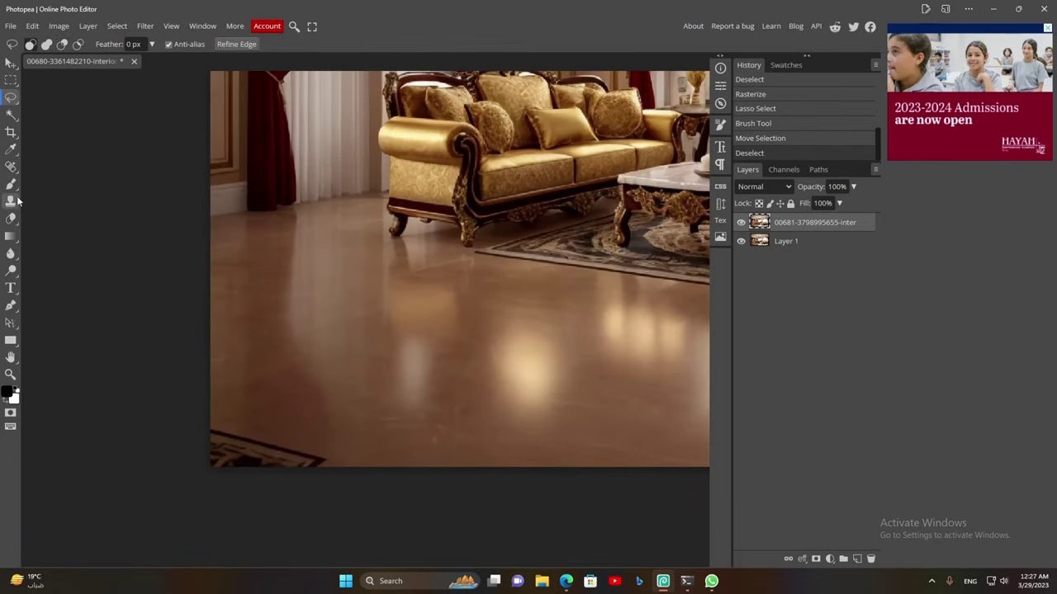
Remove the stray bottom-left rug corner with Clone Stamp and Spot Healing
{"action": "left_click", "coordinate": [10, 200]}
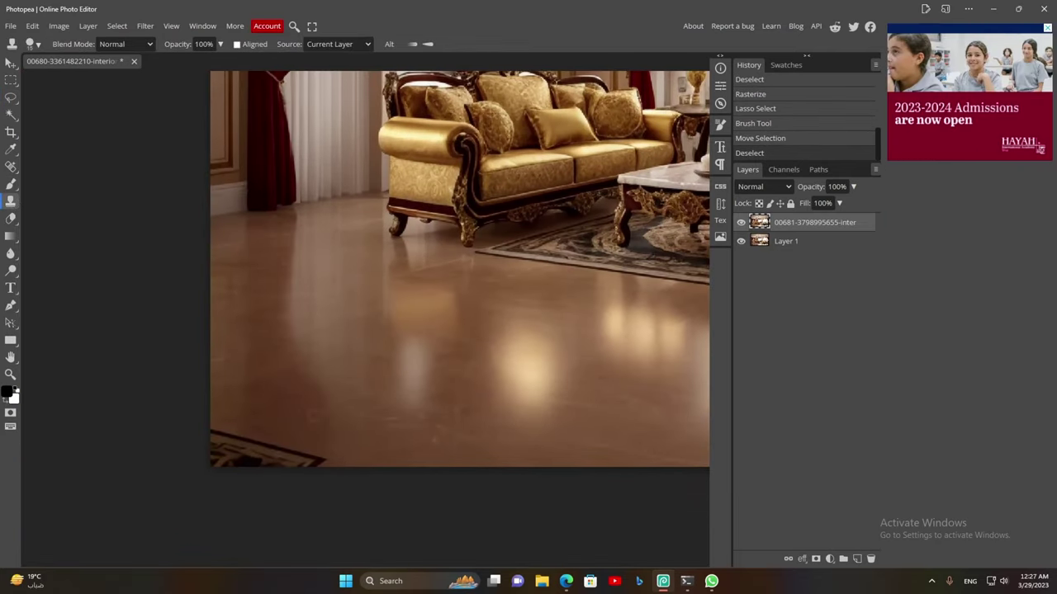
{"action": "mouse_move", "coordinate": [310, 452]}
{"action": "left_mouse_down"}
{"action": "mouse_move", "coordinate": [319, 459]}
{"action": "mouse_move", "coordinate": [258, 443]}
{"action": "left_mouse_up"}
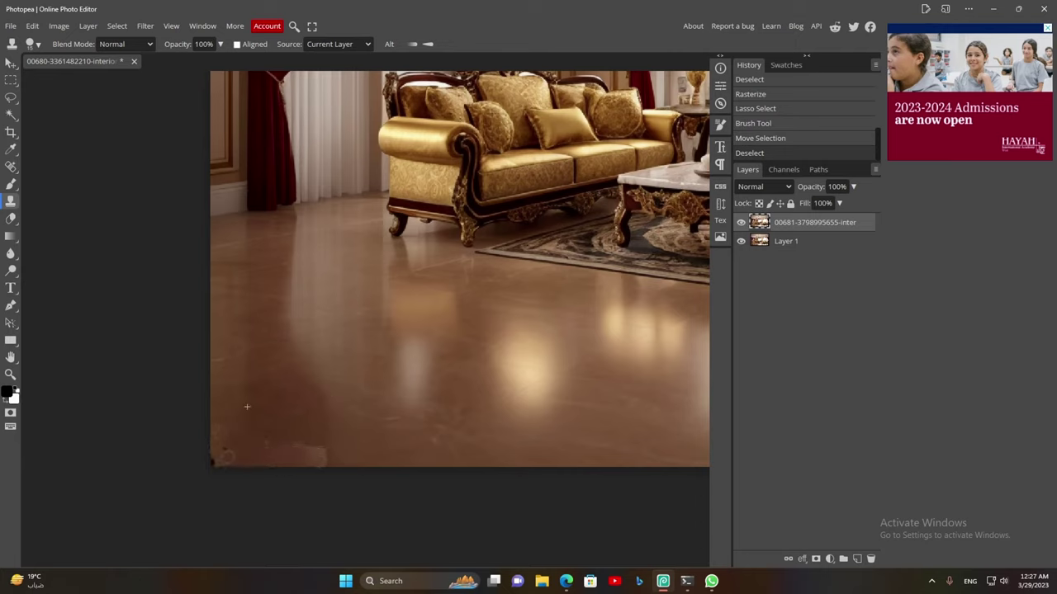
{"action": "left_click", "coordinate": [10, 166]}
{"action": "left_click_drag", "start_coordinate": [265, 435], "coordinate": [324, 463]}
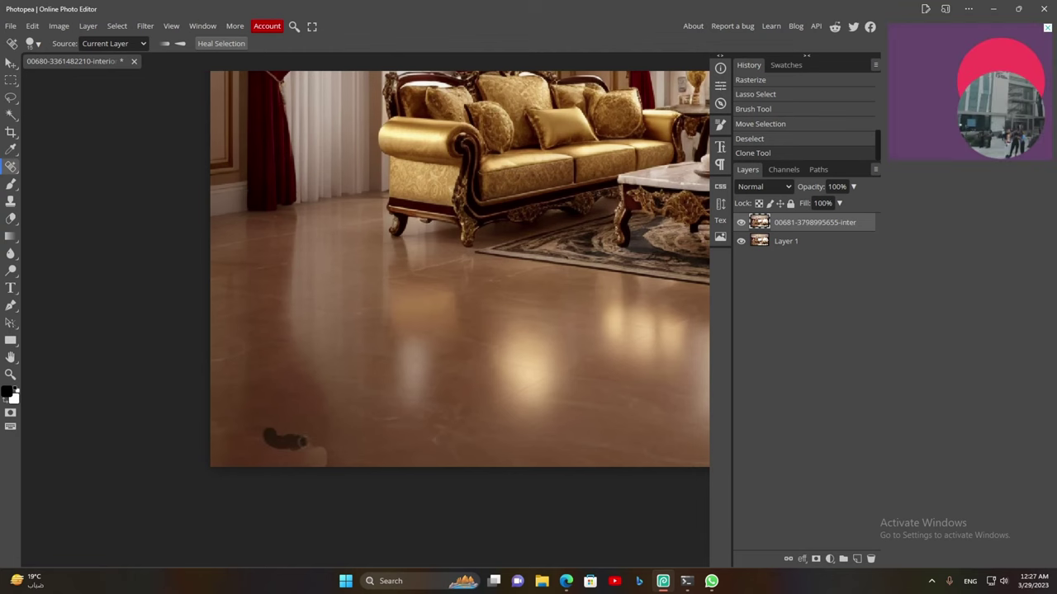
Merge the layers, save the image, and add an empty layer with the Brush tool
{"action": "scroll", "coordinate": [453, 404], "scroll_direction": "down", "scroll_amount": 2}
{"action": "scroll", "coordinate": [453, 405], "scroll_direction": "down", "scroll_amount": 1}
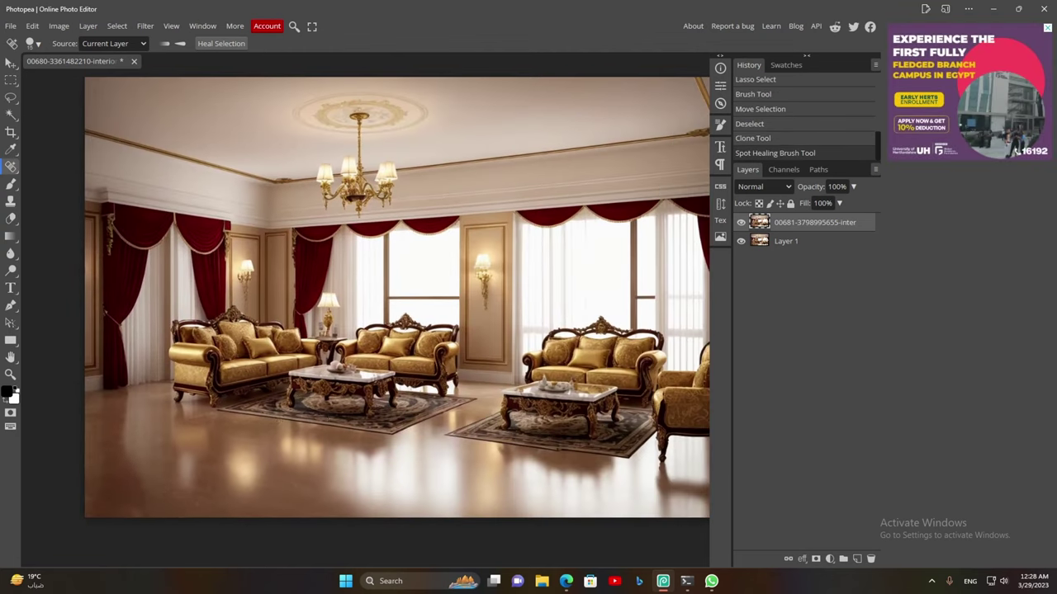
{"action": "scroll", "coordinate": [453, 404], "scroll_direction": "down", "scroll_amount": 1}
{"action": "left_click", "coordinate": [794, 242], "text": "shift"}
{"action": "key", "text": "ctrl+e"}
{"action": "key", "text": "ctrl+s"}
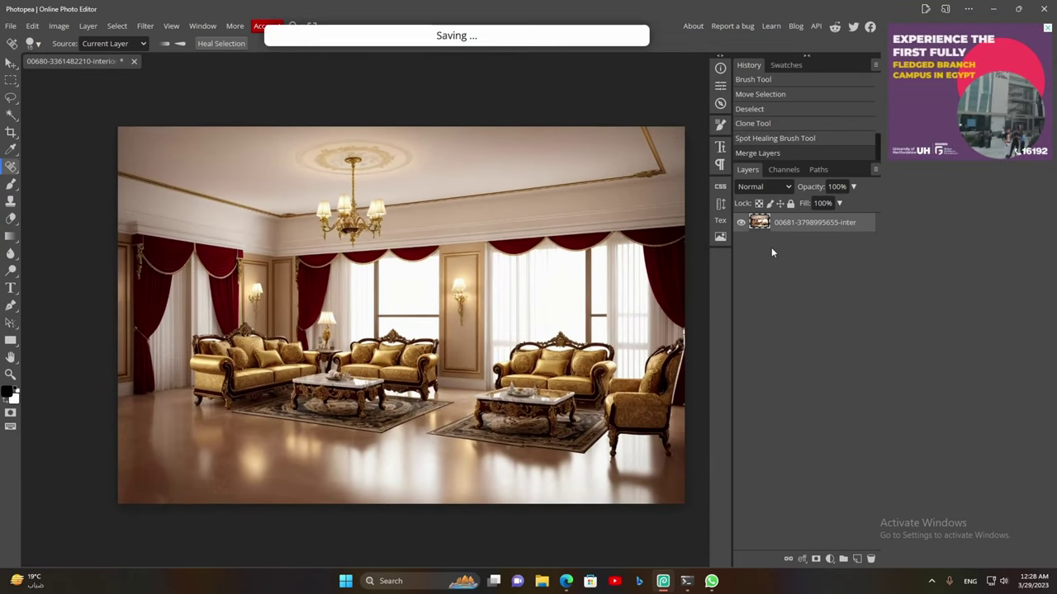
{"action": "scroll", "coordinate": [599, 338], "scroll_direction": "up", "scroll_amount": 1}
{"action": "scroll", "coordinate": [600, 338], "scroll_direction": "up", "scroll_amount": 3}
{"action": "key", "text": "b"}
{"action": "key", "text": "ctrl+shift+n"}
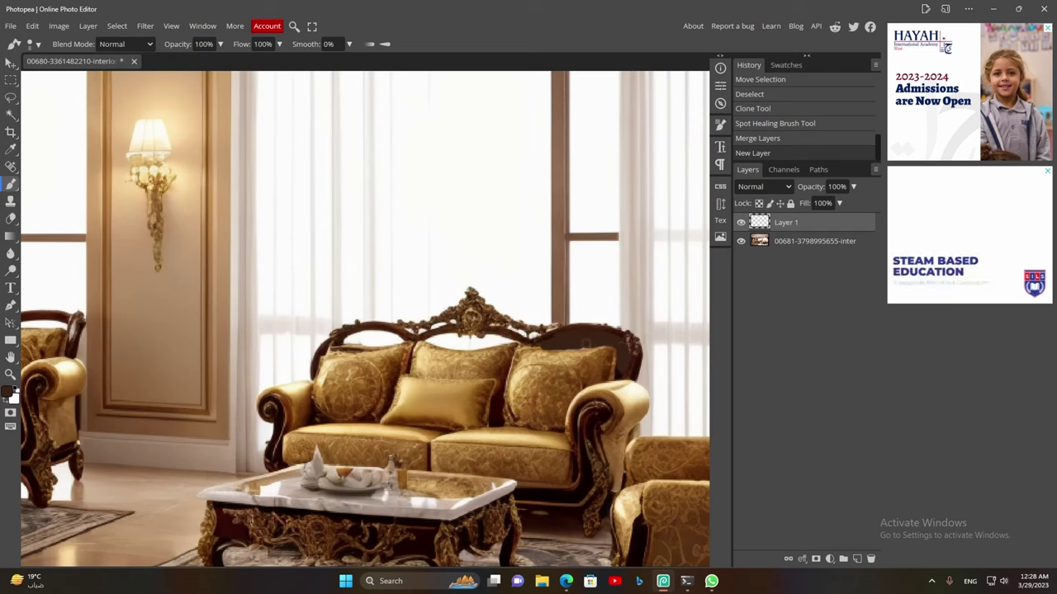
Paint dark over the light gaps along the sofa backs and armchair frame
{"action": "left_click_drag", "start_coordinate": [502, 341], "coordinate": [434, 340]}
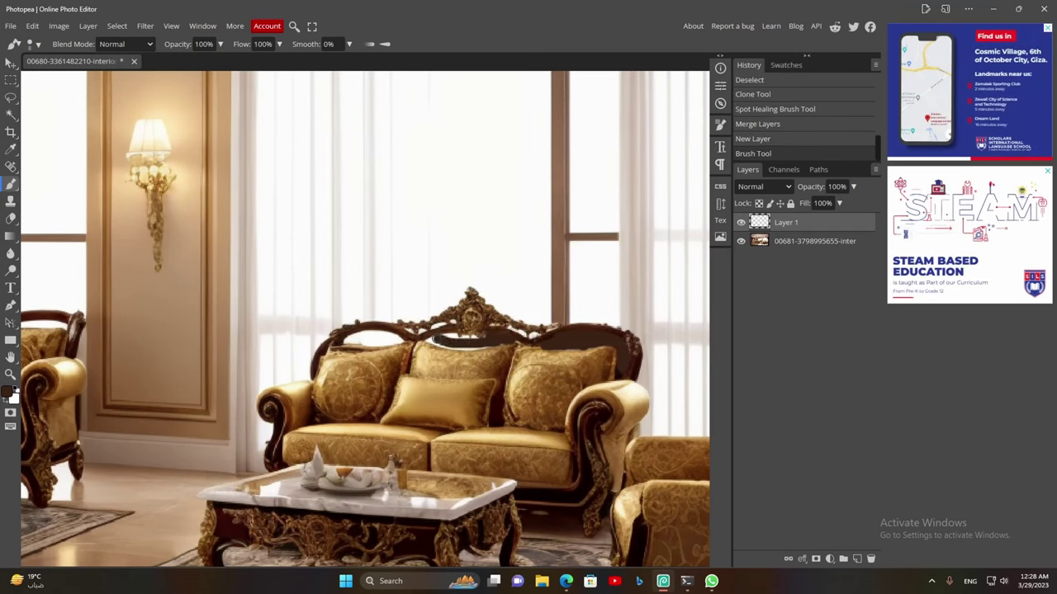
{"action": "left_click", "coordinate": [453, 339]}
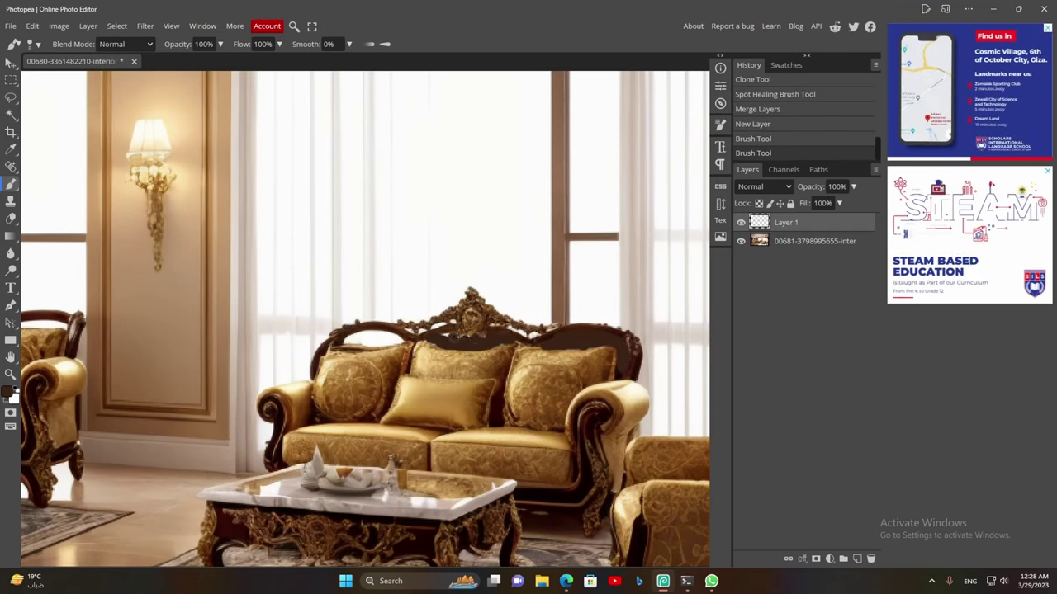
{"action": "left_click_drag", "start_coordinate": [426, 339], "coordinate": [359, 336]}
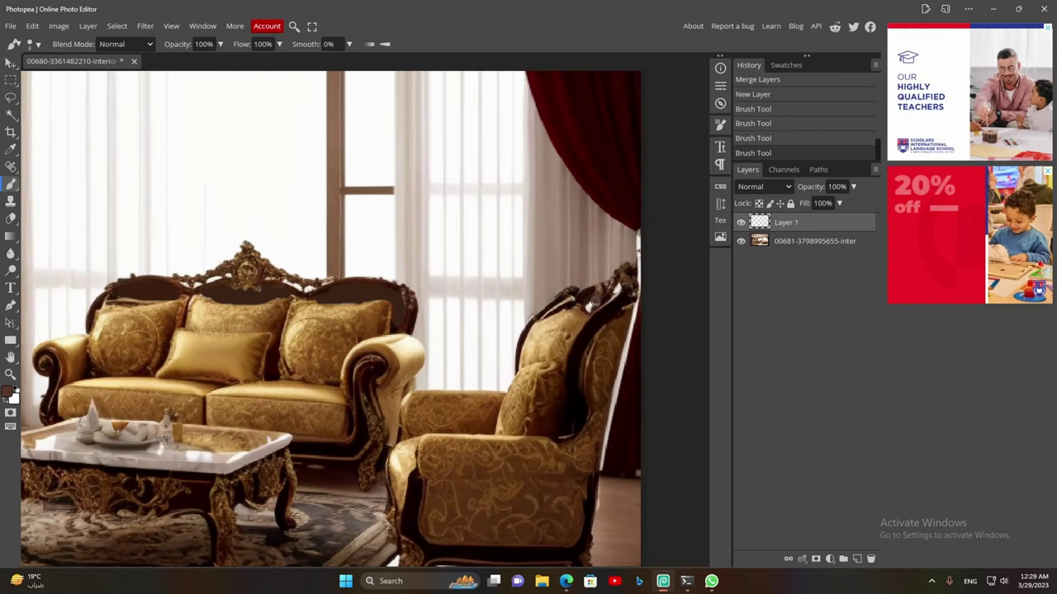
{"action": "left_click_drag", "start_coordinate": [613, 290], "coordinate": [589, 310]}
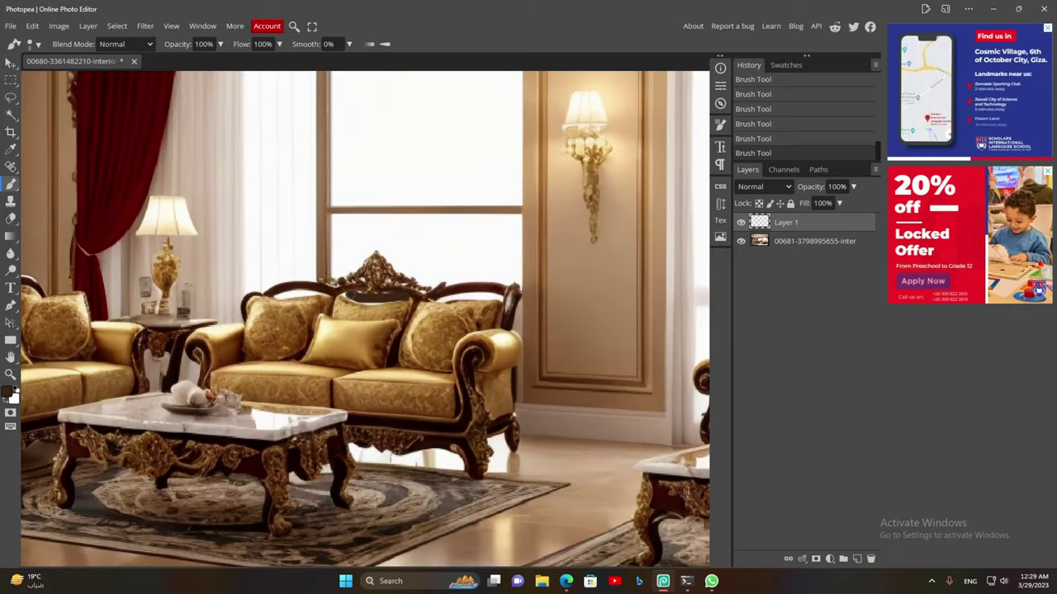
{"action": "left_click_drag", "start_coordinate": [388, 295], "coordinate": [344, 295]}
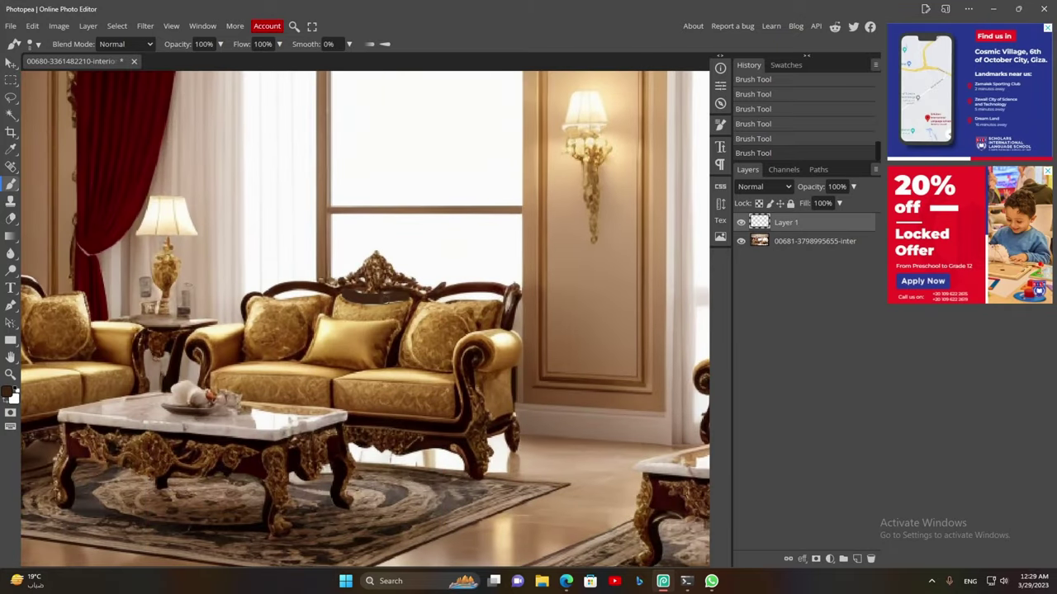
{"action": "left_click_drag", "start_coordinate": [437, 296], "coordinate": [504, 296]}
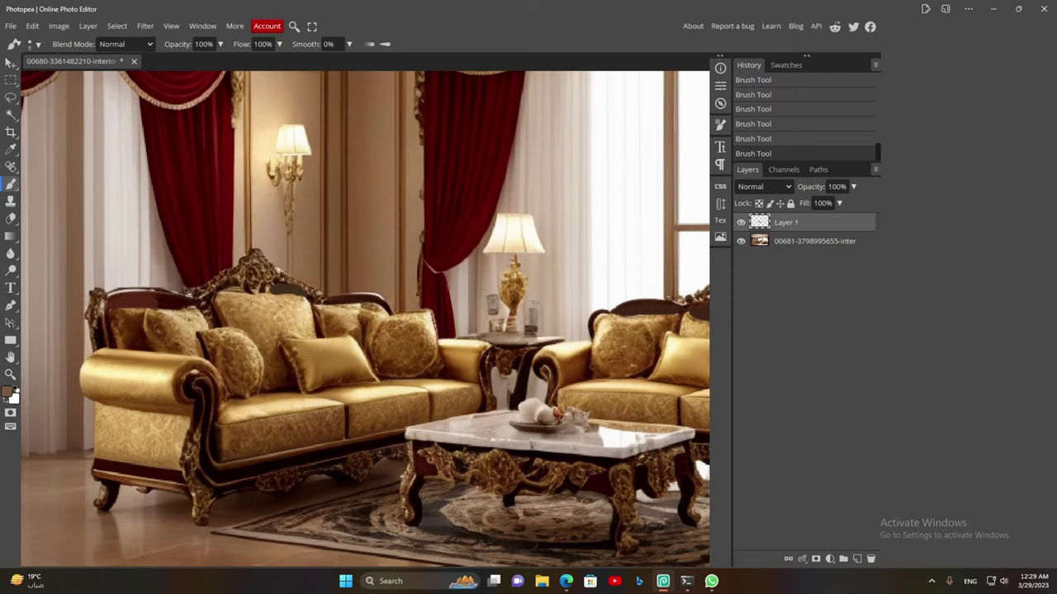
Flatten the retouch layer into the living-room render
{"action": "scroll", "coordinate": [348, 314], "scroll_direction": "down", "scroll_amount": 5}
{"action": "scroll", "coordinate": [365, 319], "scroll_direction": "up", "scroll_amount": 2}
{"action": "scroll", "coordinate": [365, 319], "scroll_direction": "up", "scroll_amount": 2}
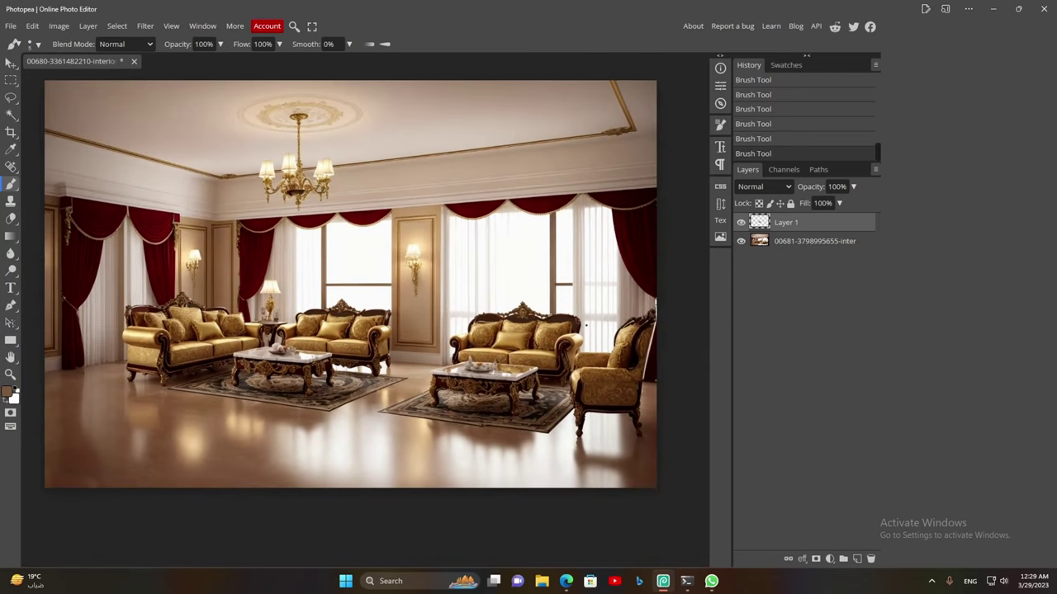
{"action": "scroll", "coordinate": [365, 320], "scroll_direction": "up", "scroll_amount": 2}
{"action": "scroll", "coordinate": [525, 315], "scroll_direction": "up", "scroll_amount": 2}
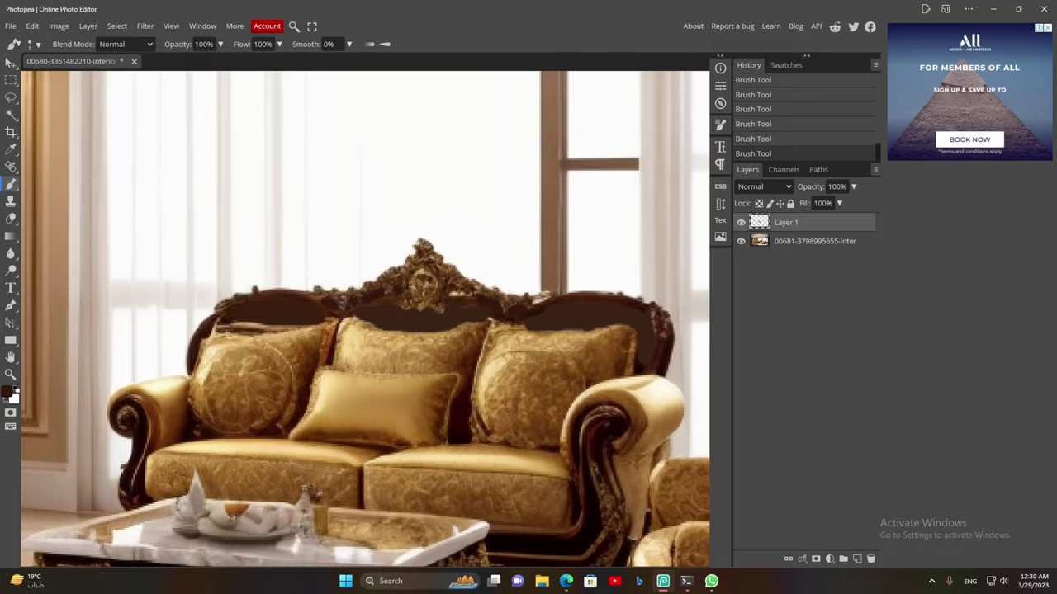
{"action": "scroll", "coordinate": [442, 346], "scroll_direction": "down", "scroll_amount": 3}
{"action": "scroll", "coordinate": [442, 347], "scroll_direction": "down", "scroll_amount": 2}
{"action": "key", "text": "Delete"}
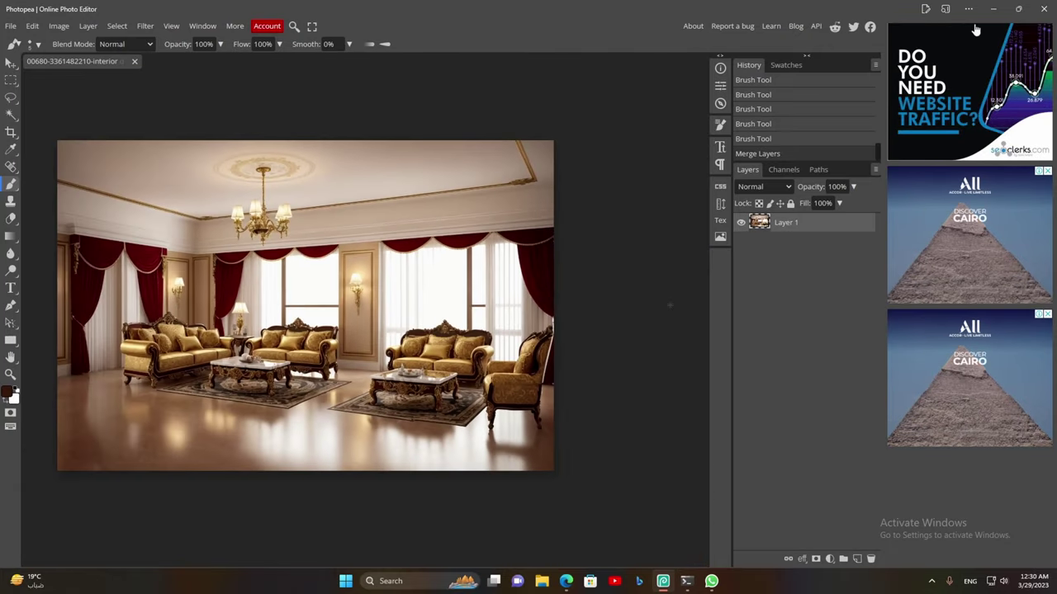
{"action": "key", "text": "alt+Tab"}
Generate another img2img version of the retouched room and zoom in on it in Photos
{"action": "left_click", "coordinate": [870, 120]}
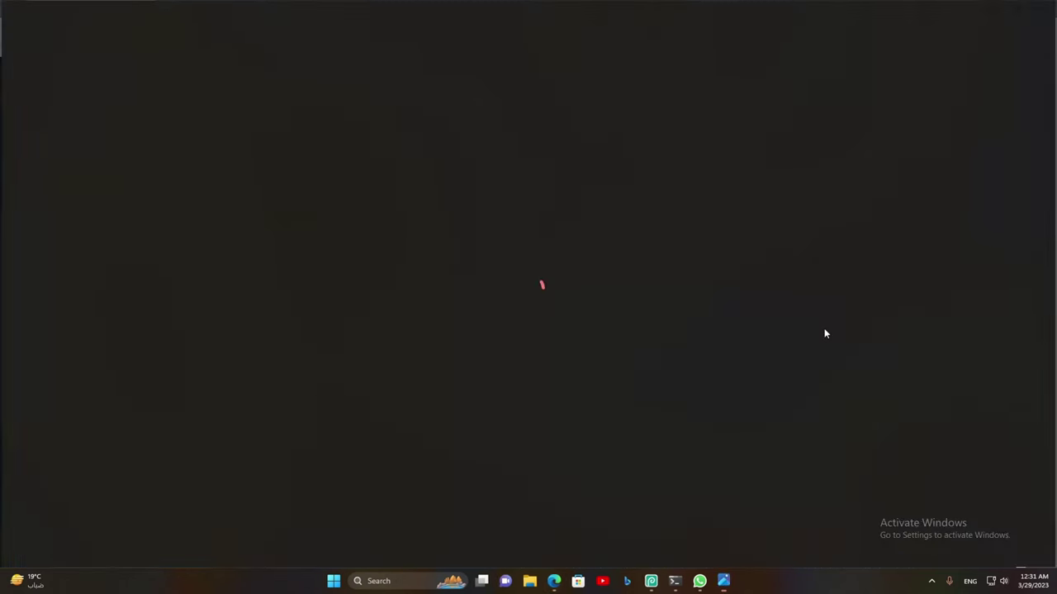
{"action": "scroll", "coordinate": [784, 359], "scroll_direction": "up", "scroll_amount": 3}
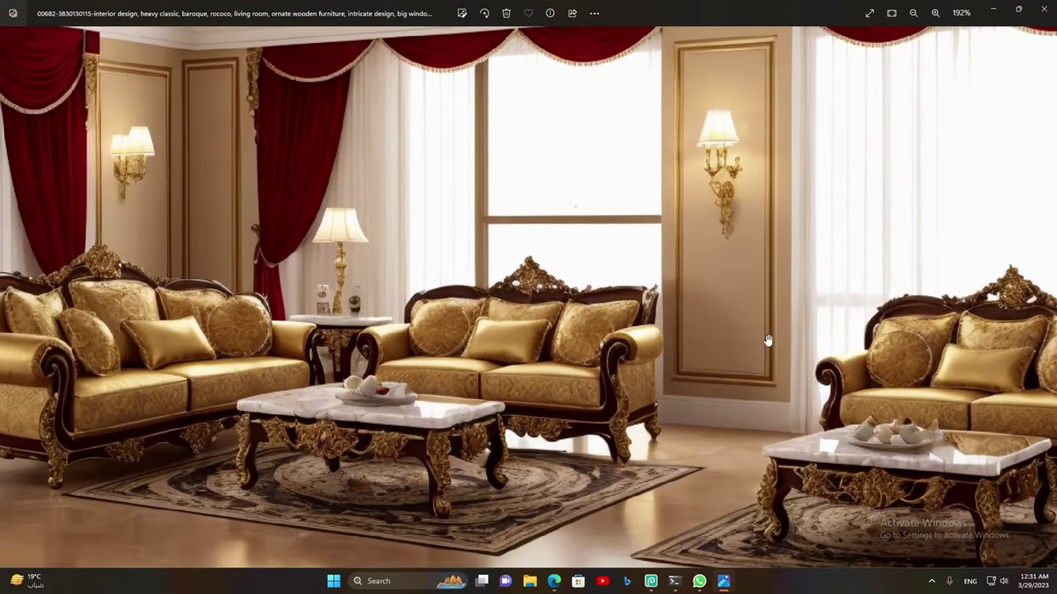
{"action": "scroll", "coordinate": [743, 335], "scroll_direction": "down", "scroll_amount": 2}
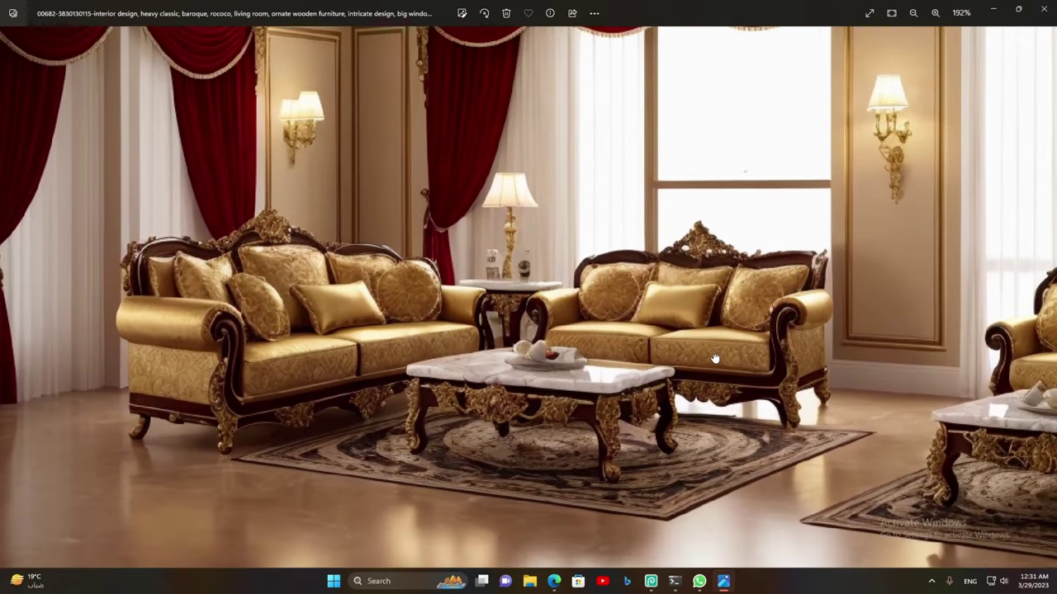
{"action": "scroll", "coordinate": [751, 332], "scroll_direction": "down", "scroll_amount": 2}
{"action": "scroll", "coordinate": [751, 332], "scroll_direction": "down", "scroll_amount": 2}
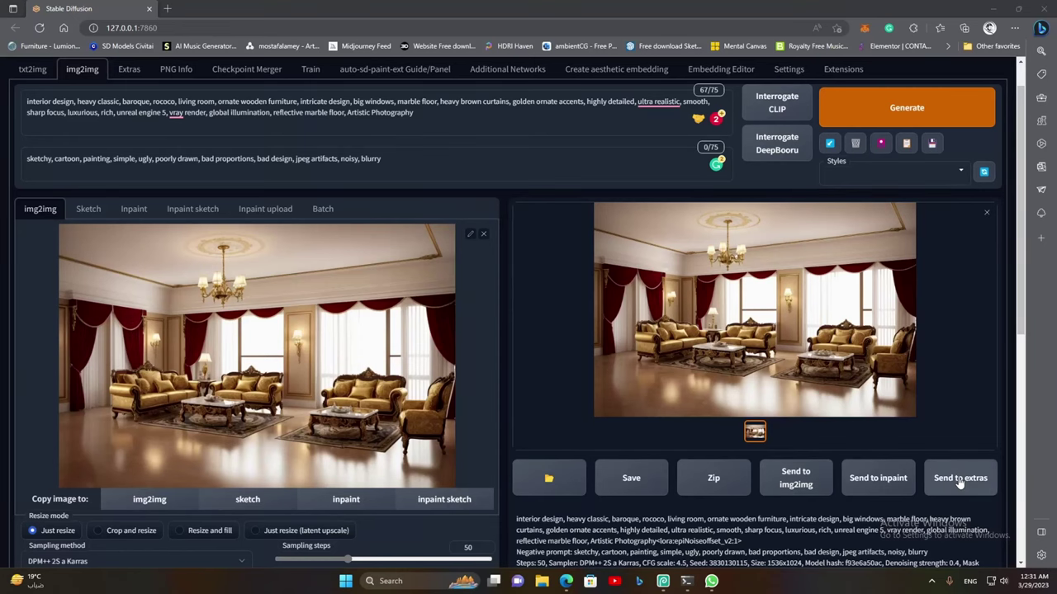
Send the render to Extras: resize 2, 4x-UltraSharp, plus Lanczos at 0.5 visibility
{"action": "left_click", "coordinate": [959, 481]}
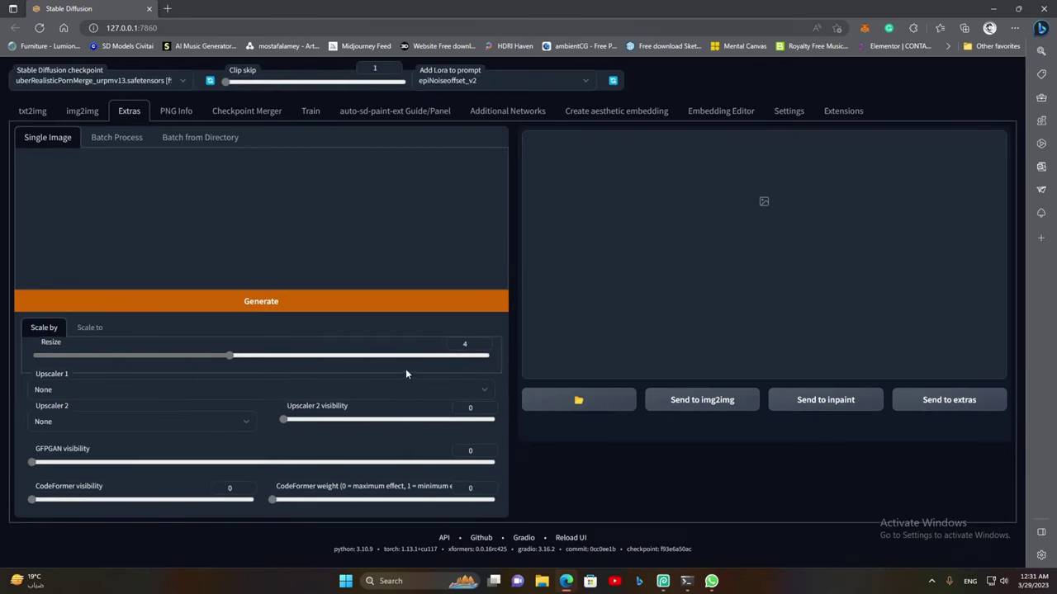
{"action": "left_click_drag", "start_coordinate": [228, 357], "coordinate": [146, 358]}
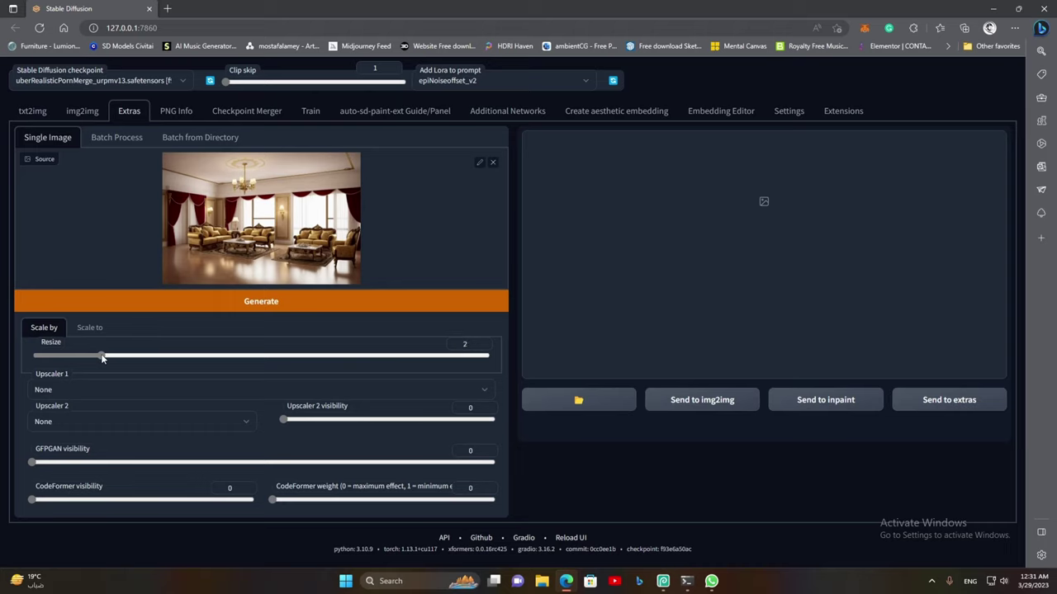
{"action": "left_click", "coordinate": [99, 389]}
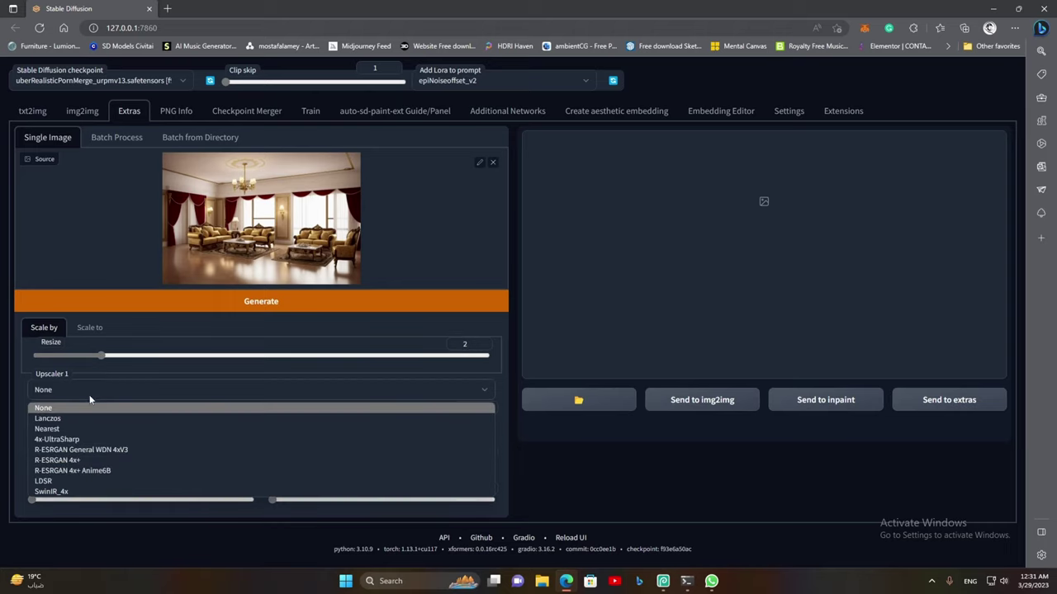
{"action": "left_click", "coordinate": [61, 440]}
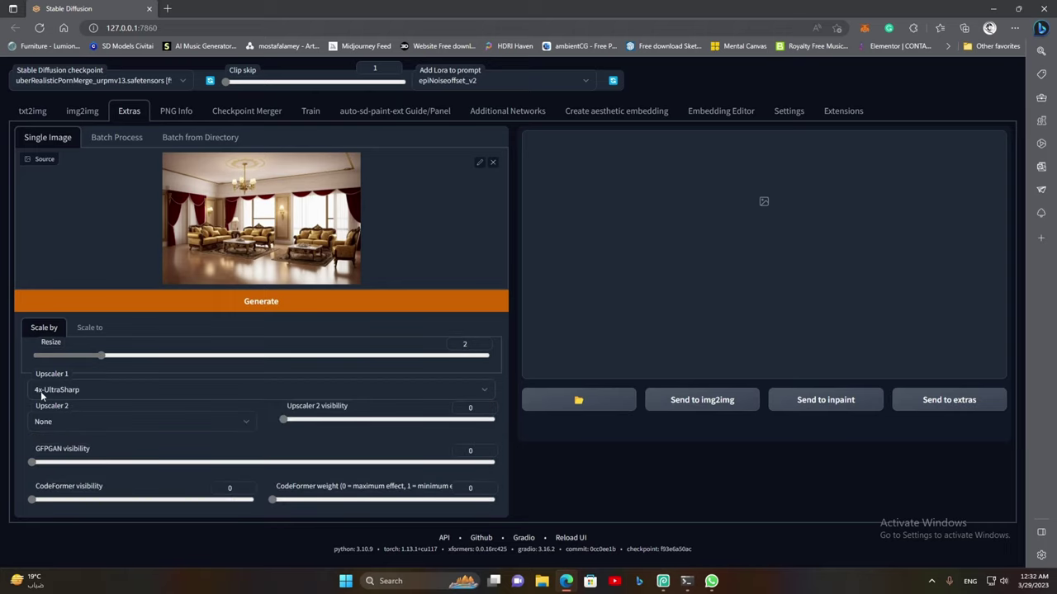
{"action": "left_click_drag", "start_coordinate": [283, 420], "coordinate": [338, 423]}
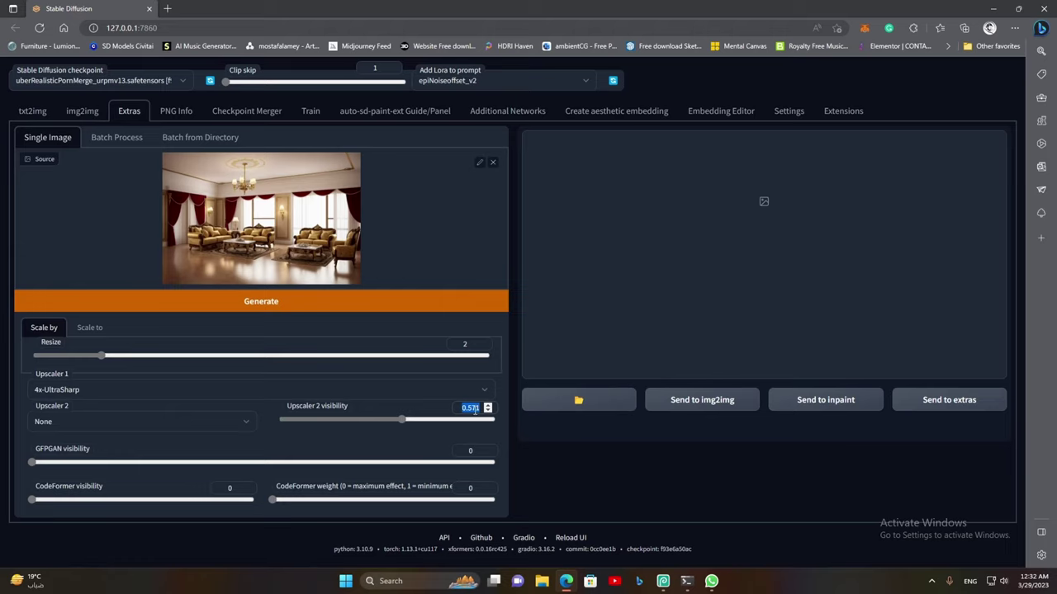
{"action": "type", "text": ".5"}
{"action": "left_click", "coordinate": [206, 423]}
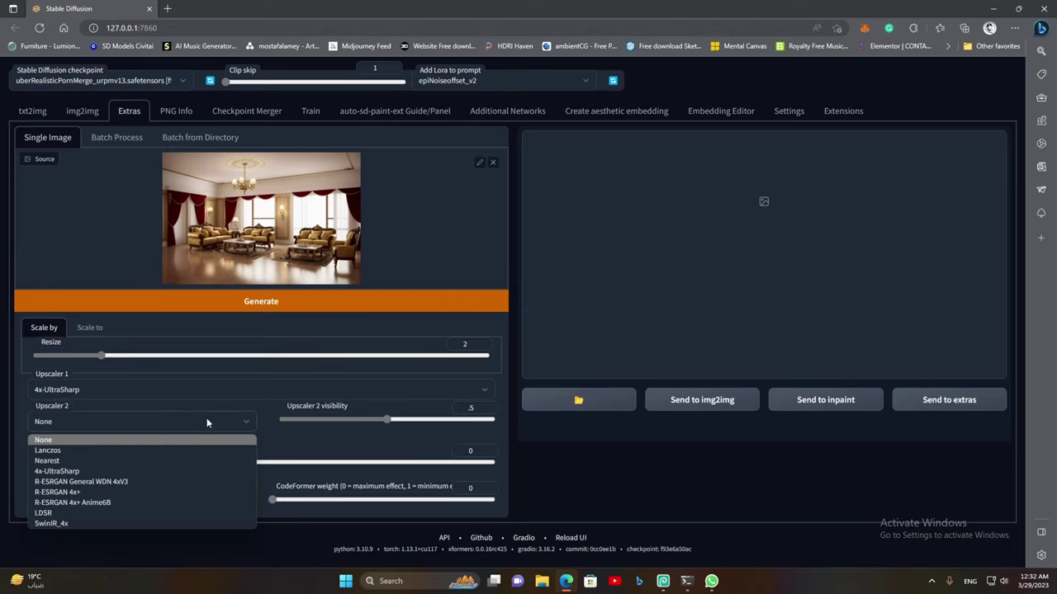
{"action": "left_click", "coordinate": [70, 452]}
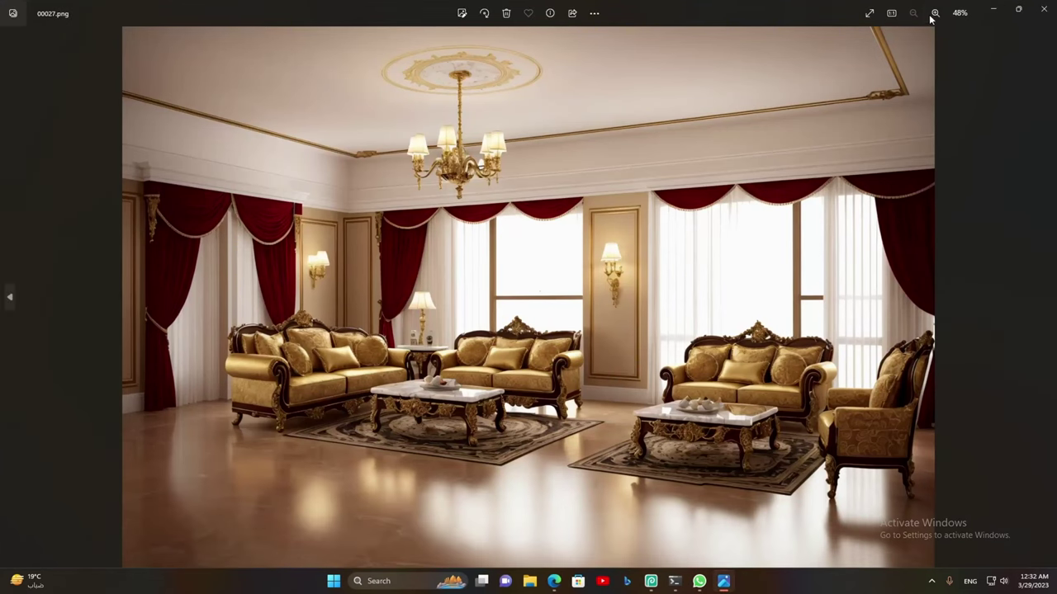
{"action": "scroll", "coordinate": [886, 88], "scroll_direction": "up", "scroll_amount": 3}
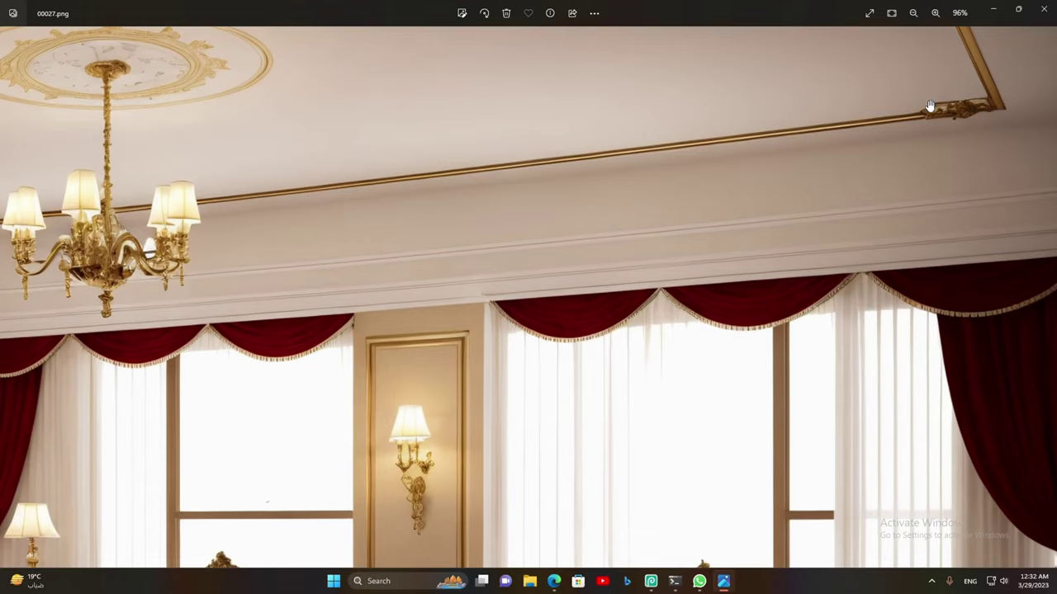
{"action": "scroll", "coordinate": [704, 197], "scroll_direction": "up", "scroll_amount": 1}
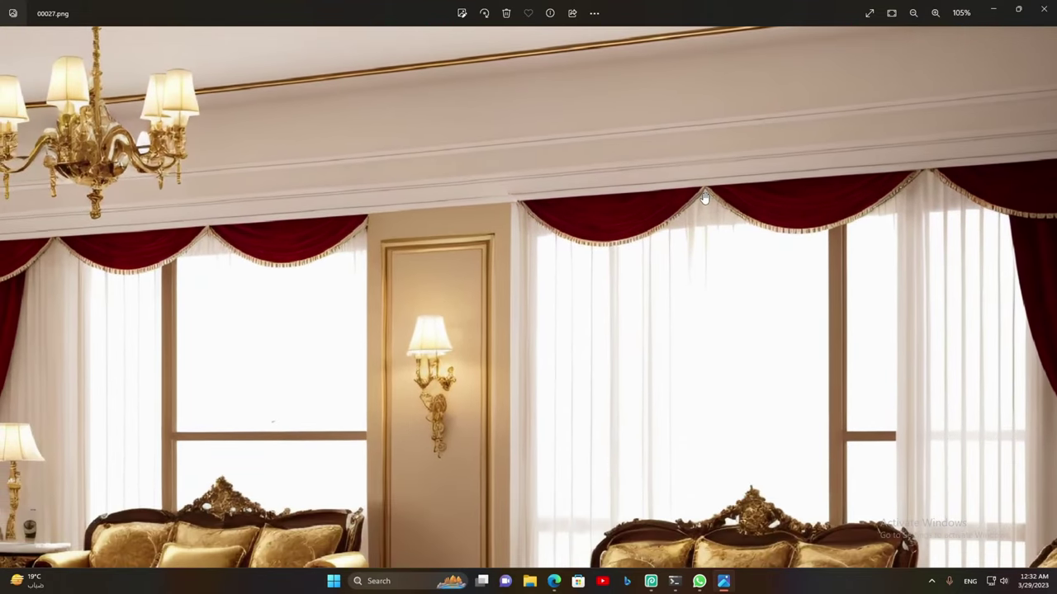
{"action": "scroll", "coordinate": [704, 198], "scroll_direction": "down", "scroll_amount": 3}
{"action": "scroll", "coordinate": [614, 413], "scroll_direction": "down", "scroll_amount": 3}
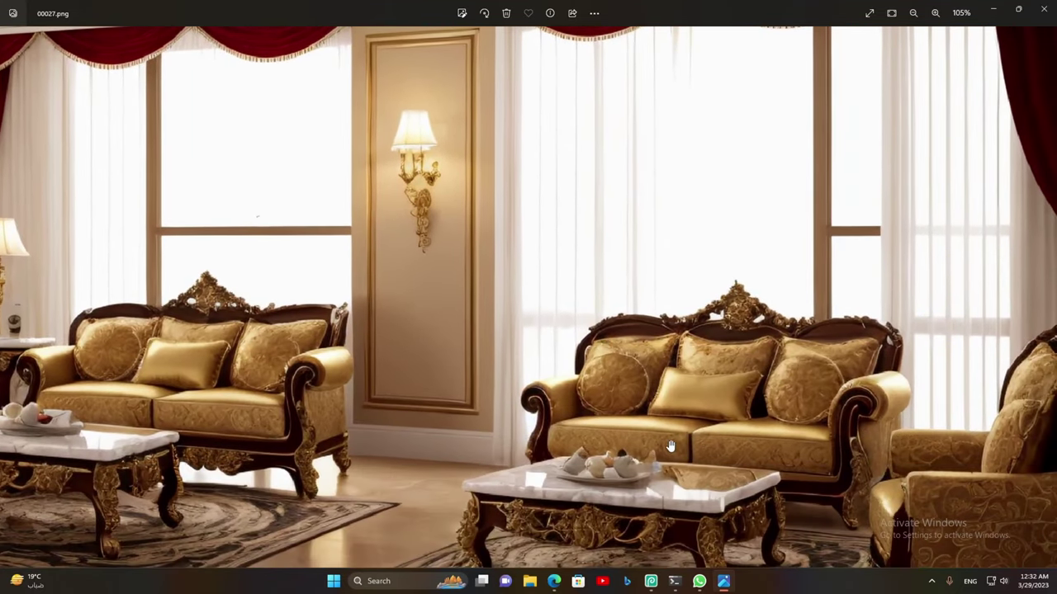
{"action": "left_click_drag", "start_coordinate": [671, 446], "coordinate": [632, 386]}
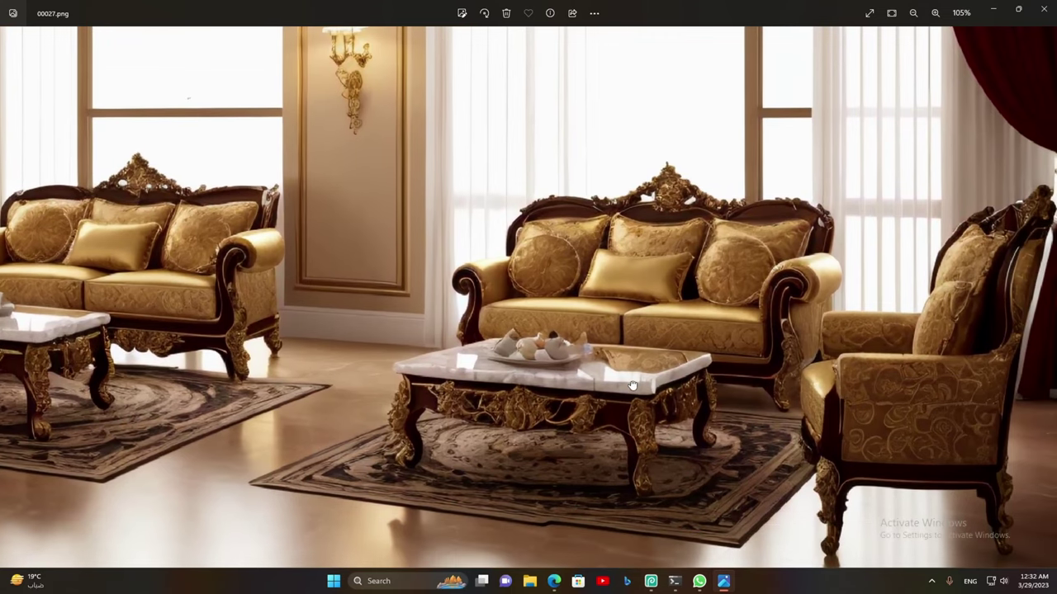
{"action": "scroll", "coordinate": [631, 385], "scroll_direction": "left", "scroll_amount": 3}
{"action": "scroll", "coordinate": [627, 407], "scroll_direction": "left", "scroll_amount": 3}
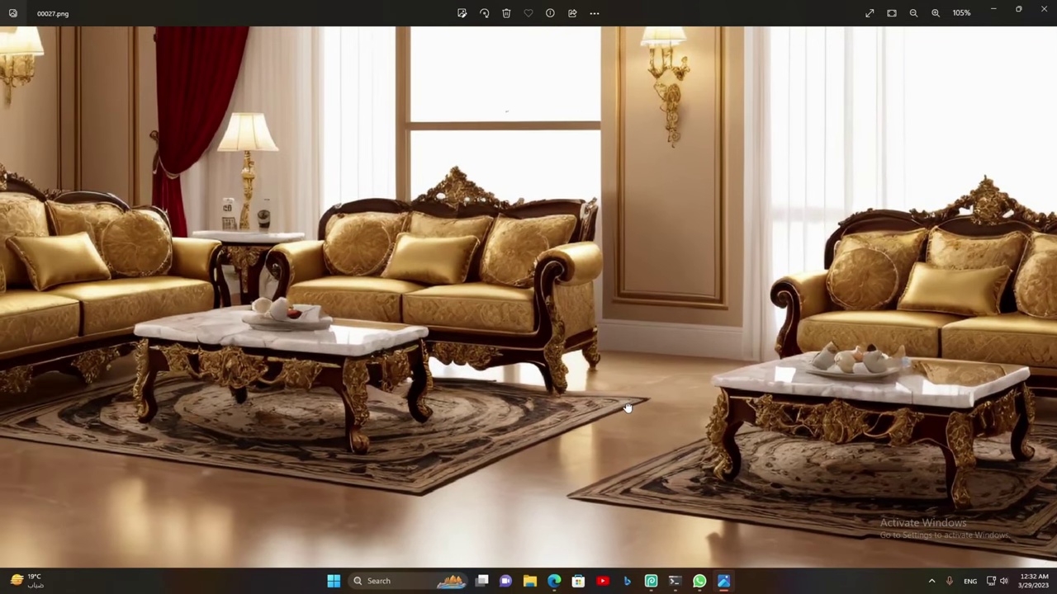
{"action": "scroll", "coordinate": [628, 407], "scroll_direction": "left", "scroll_amount": 2}
{"action": "scroll", "coordinate": [638, 418], "scroll_direction": "left", "scroll_amount": 3}
{"action": "scroll", "coordinate": [644, 417], "scroll_direction": "left", "scroll_amount": 3}
{"action": "scroll", "coordinate": [506, 341], "scroll_direction": "left", "scroll_amount": 2}
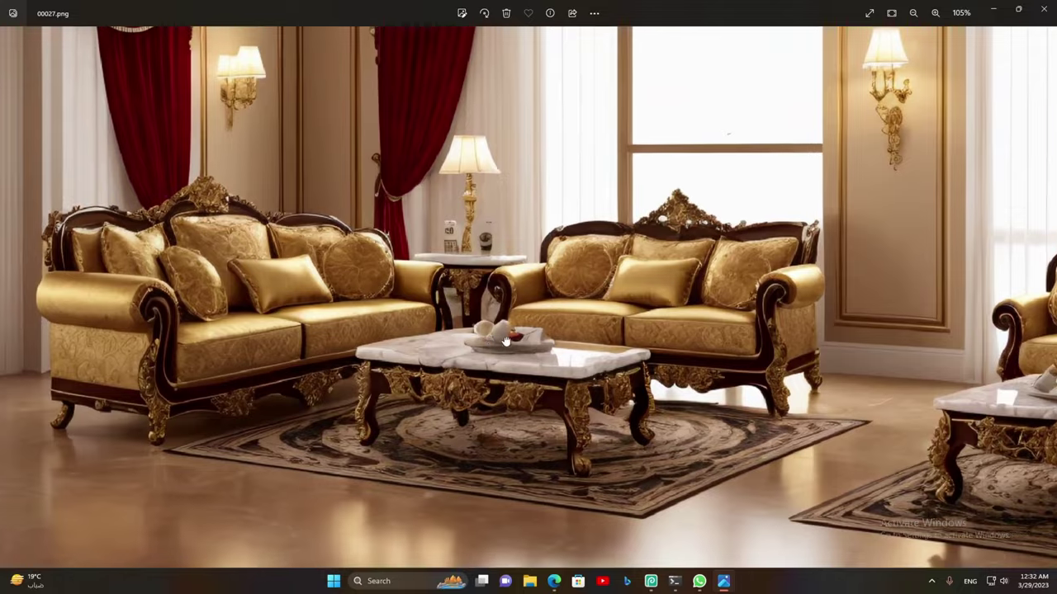
{"action": "scroll", "coordinate": [545, 314], "scroll_direction": "left", "scroll_amount": 3}
{"action": "scroll", "coordinate": [594, 281], "scroll_direction": "left", "scroll_amount": 2}
{"action": "scroll", "coordinate": [643, 248], "scroll_direction": "up", "scroll_amount": 2}
{"action": "scroll", "coordinate": [679, 217], "scroll_direction": "up", "scroll_amount": 2}
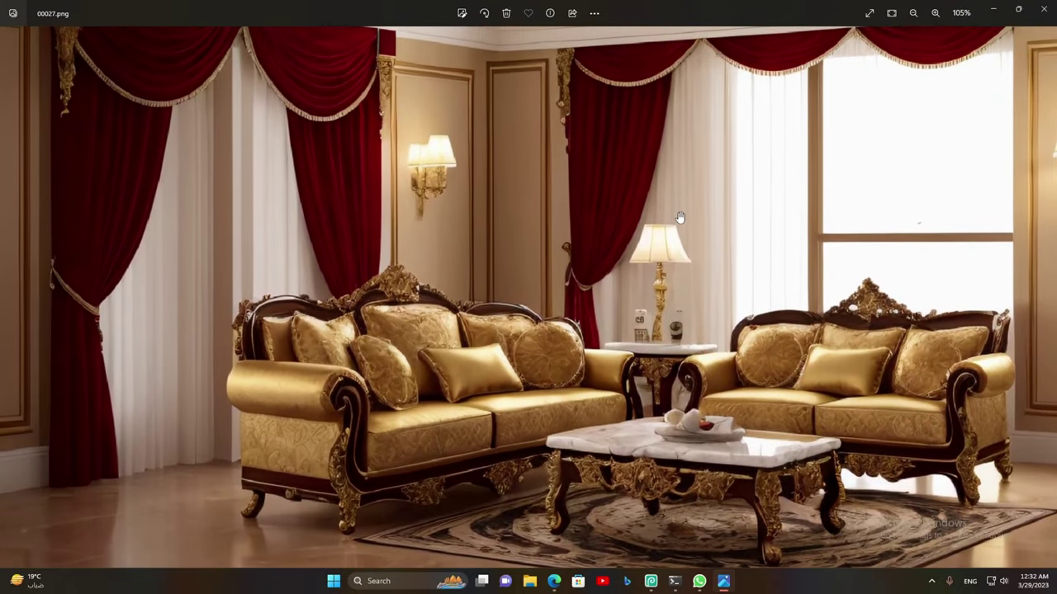
{"action": "left_click_drag", "start_coordinate": [679, 217], "coordinate": [693, 321]}
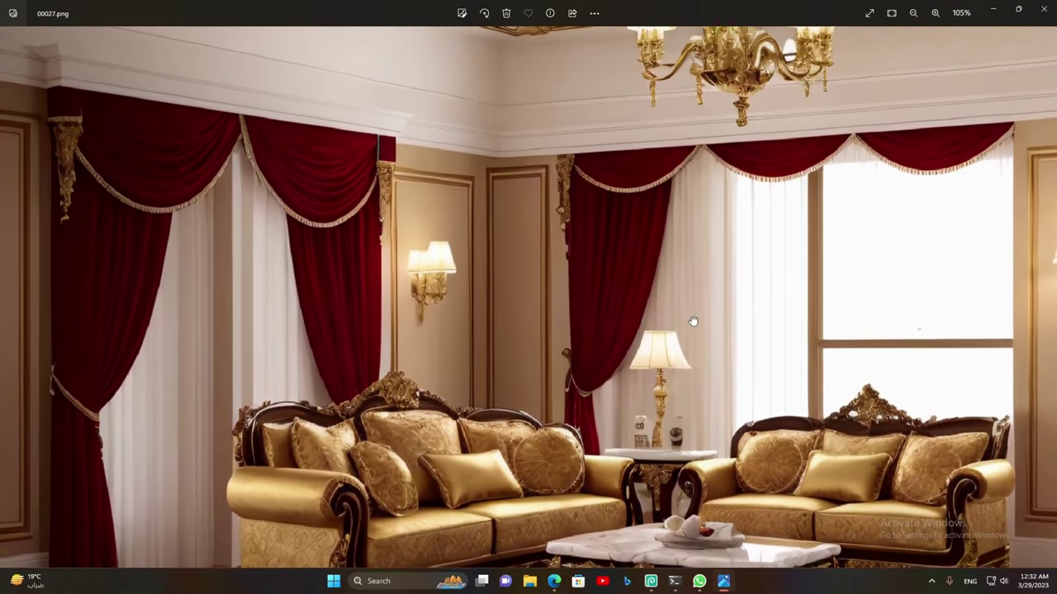
{"action": "scroll", "coordinate": [693, 326], "scroll_direction": "down", "scroll_amount": 1}
{"action": "scroll", "coordinate": [694, 328], "scroll_direction": "down", "scroll_amount": 2}
{"action": "scroll", "coordinate": [696, 329], "scroll_direction": "down", "scroll_amount": 2}
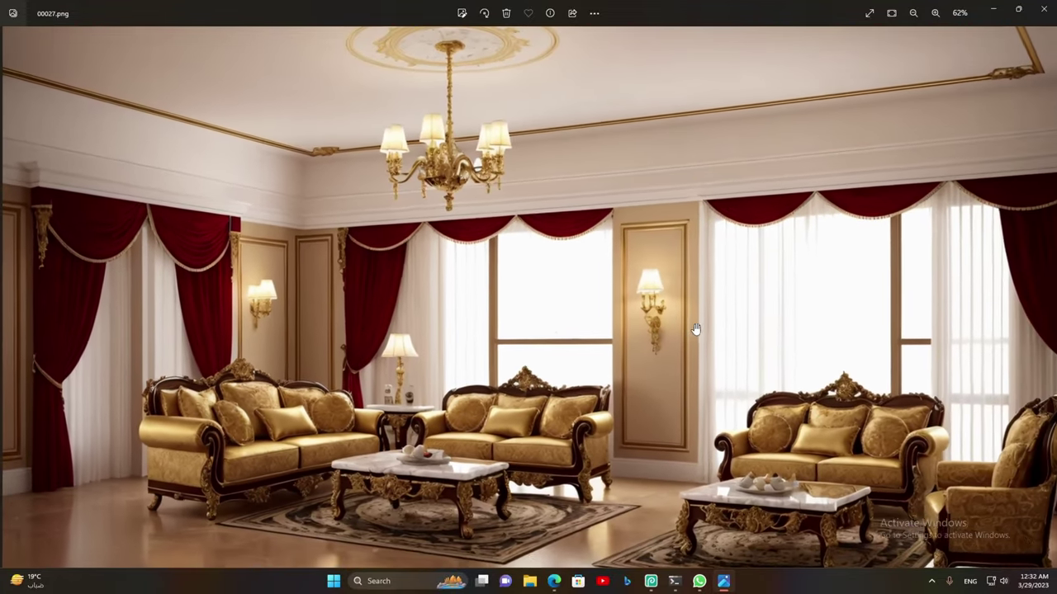
{"action": "scroll", "coordinate": [696, 329], "scroll_direction": "down", "scroll_amount": 2}
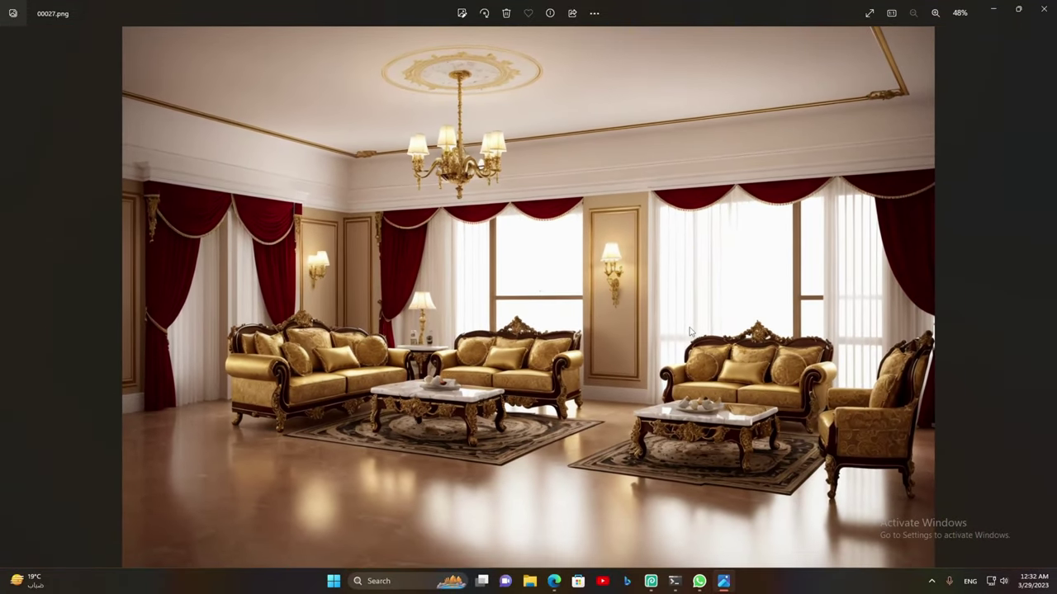